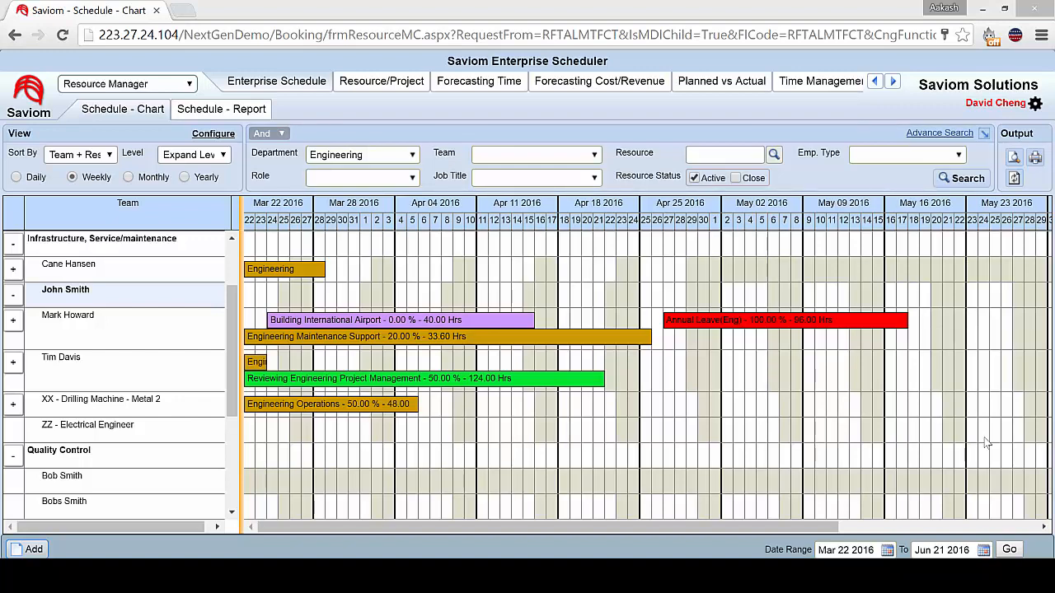
Regroup the schedule chart by Project + Resource.
scroll(987, 443, up, 3)
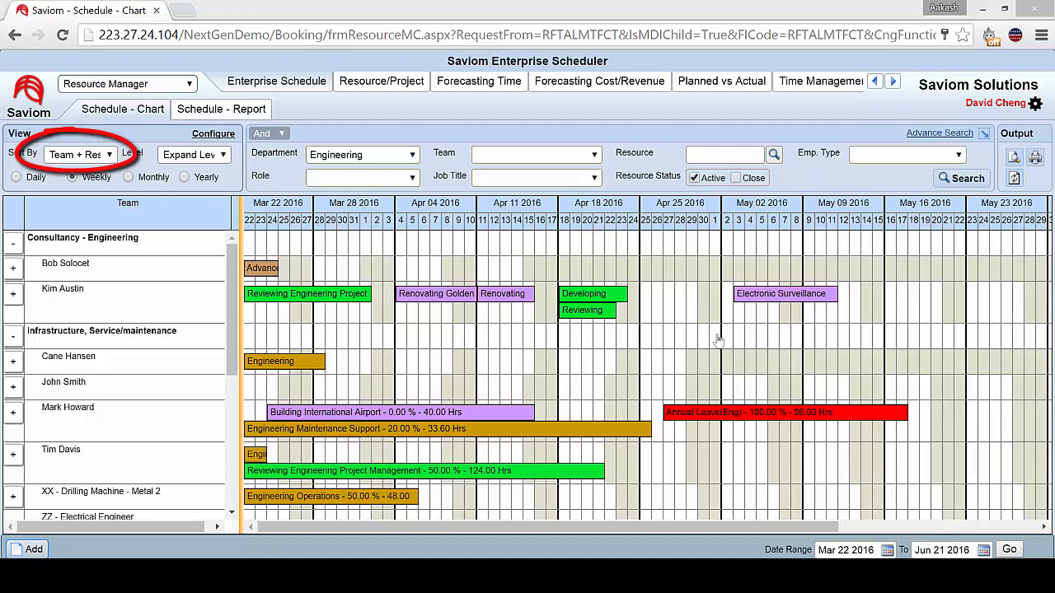
key(alt+Down)
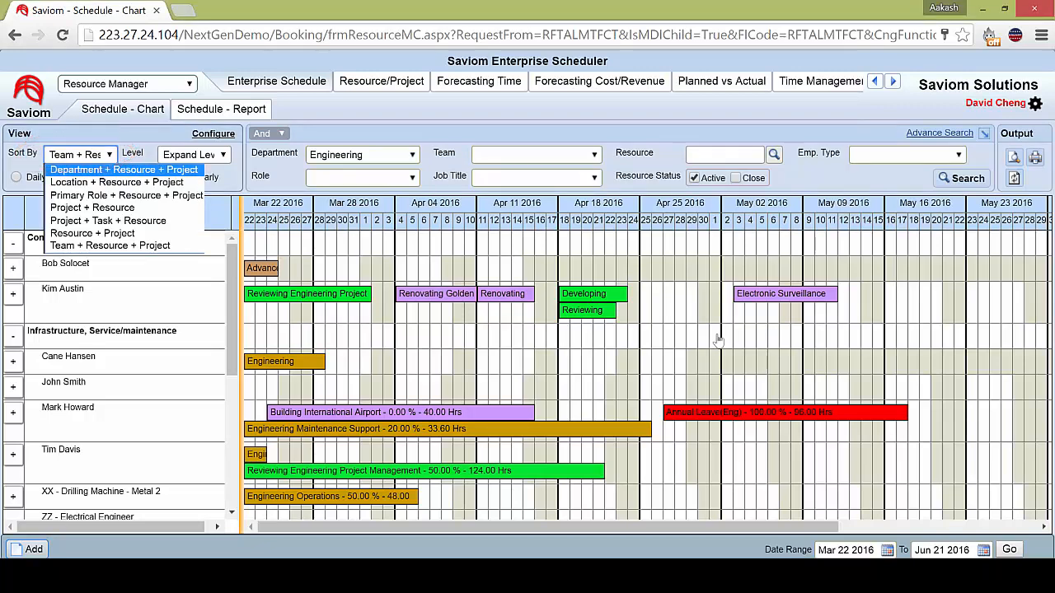
key(Down)
key(Down)
key(Down)
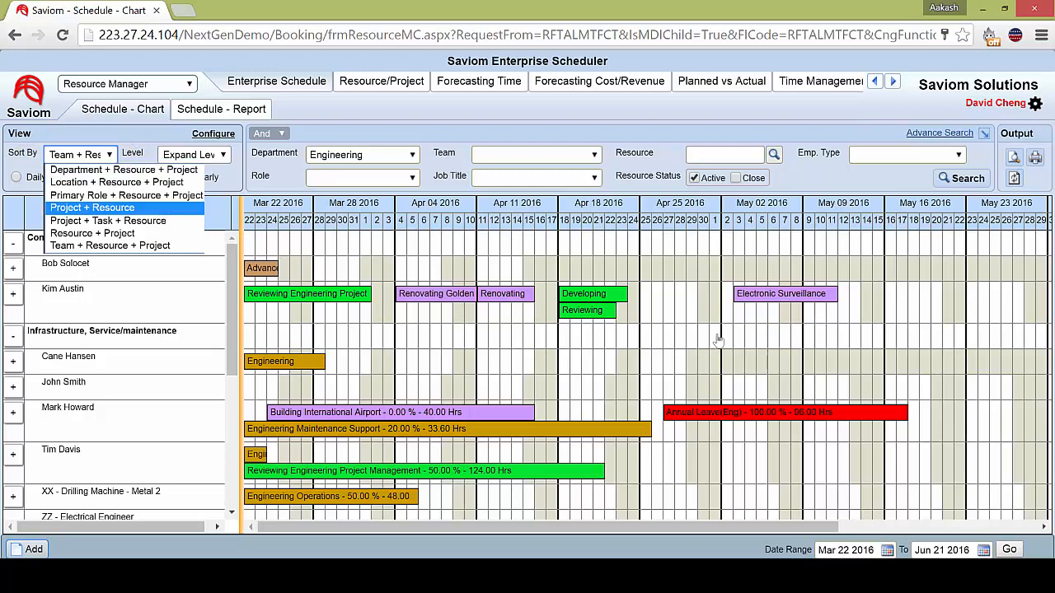
key(Return)
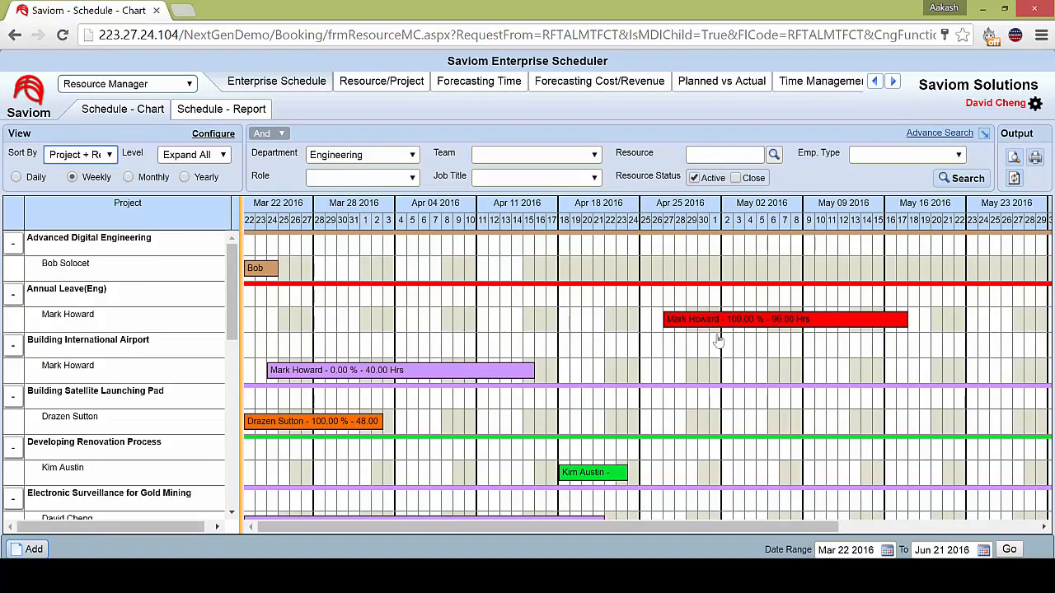
Regroup the schedule chart by Primary Role + Resource + Project and look through the role groups.
key(alt+Down)
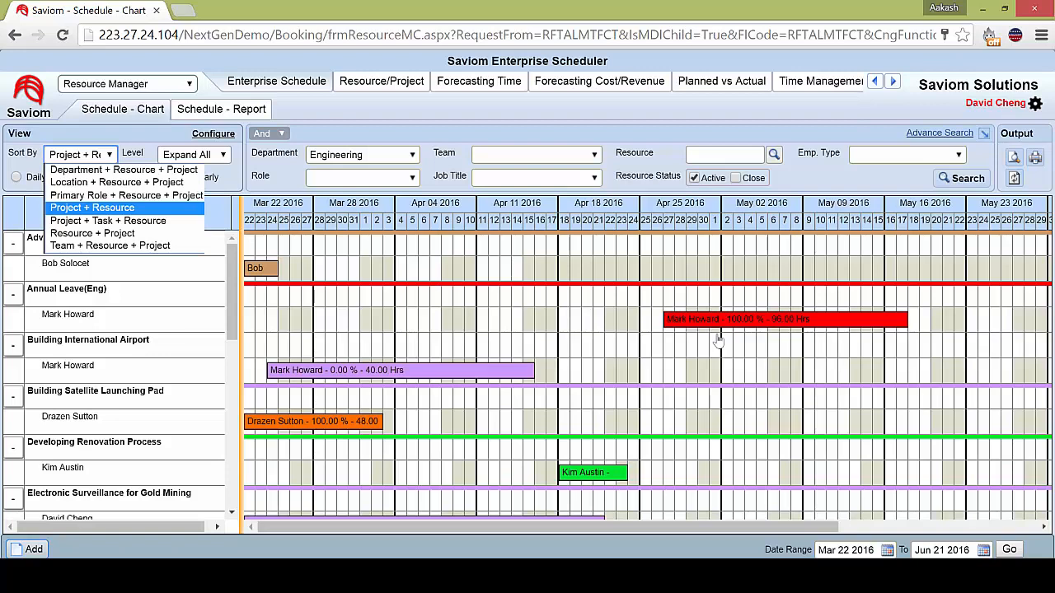
key(Up)
key(Up)
key(Down)
key(Return)
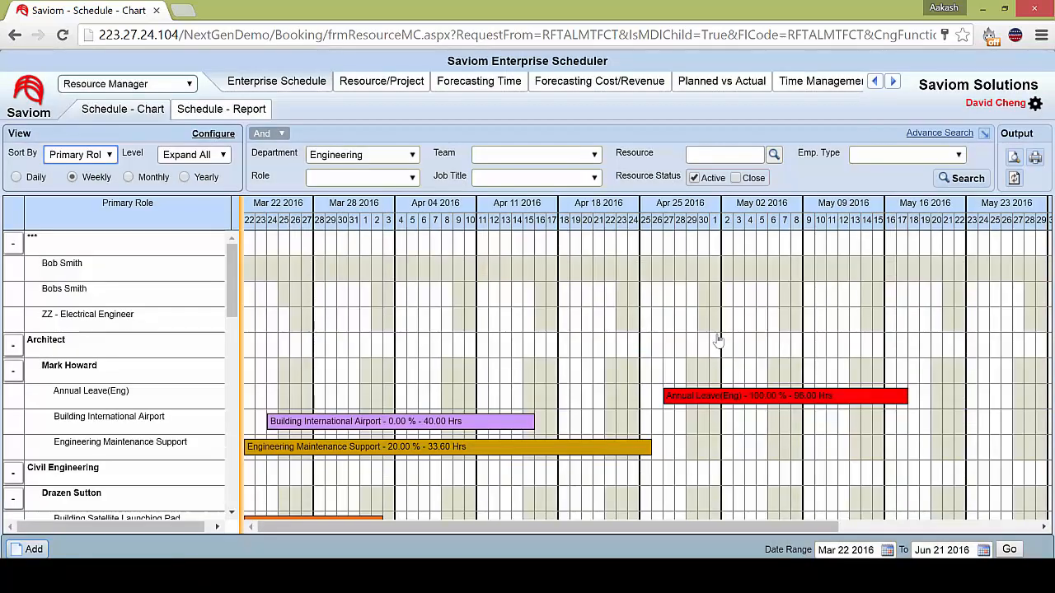
scroll(719, 340, down, 2)
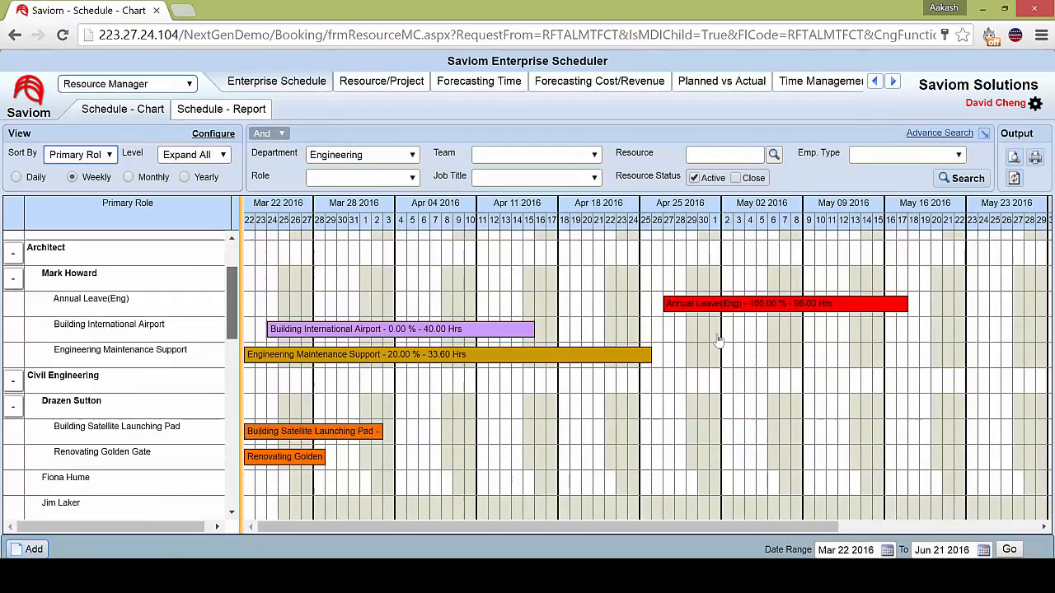
scroll(719, 341, up, 2)
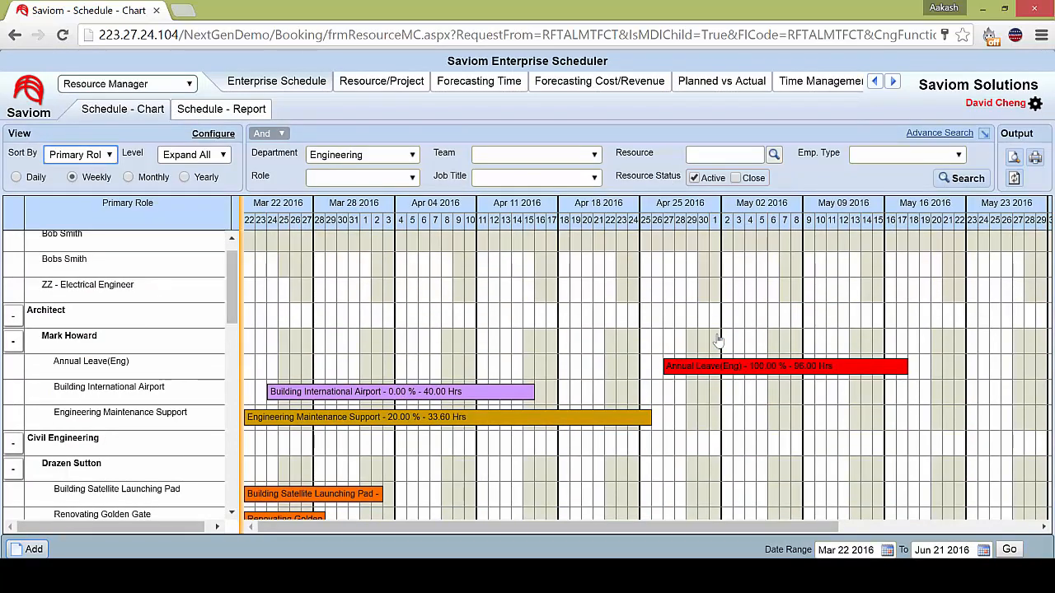
Regroup the schedule chart by Location + Resource + Project and look through the resources at each location.
key(alt+Down)
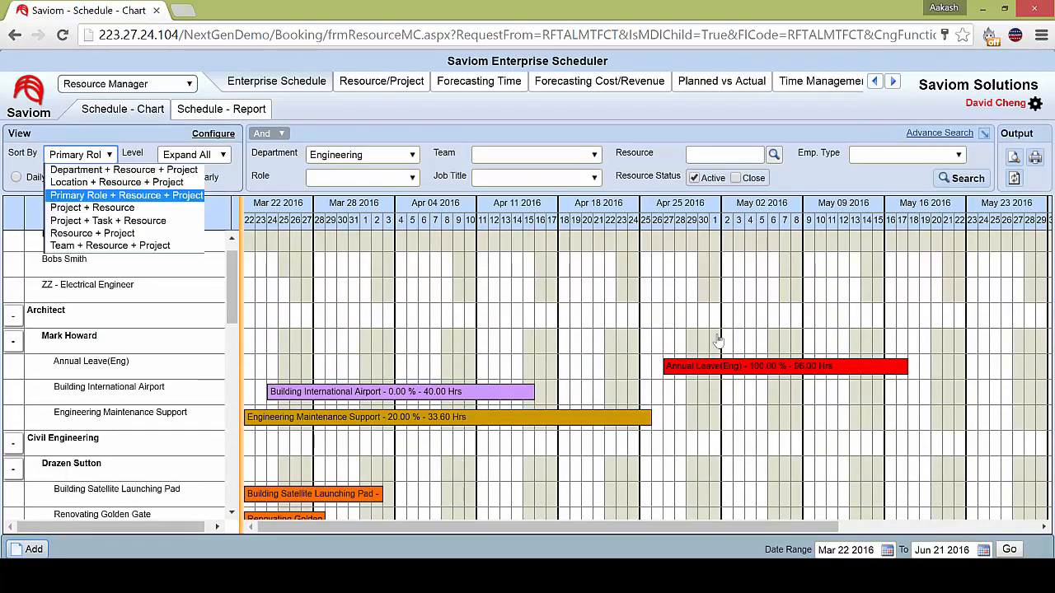
key(Up)
key(Up)
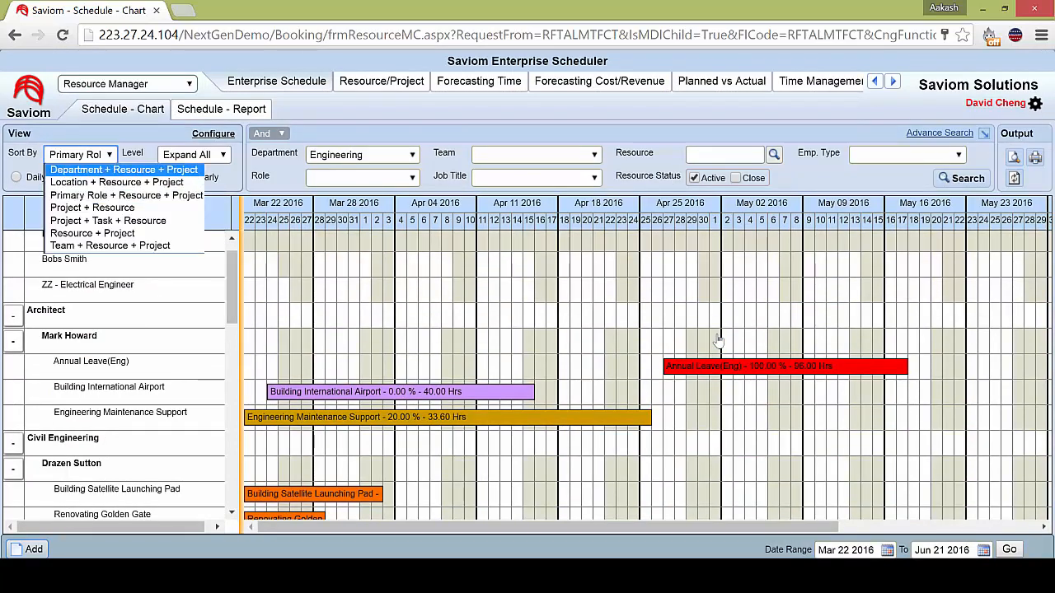
key(Down)
key(Return)
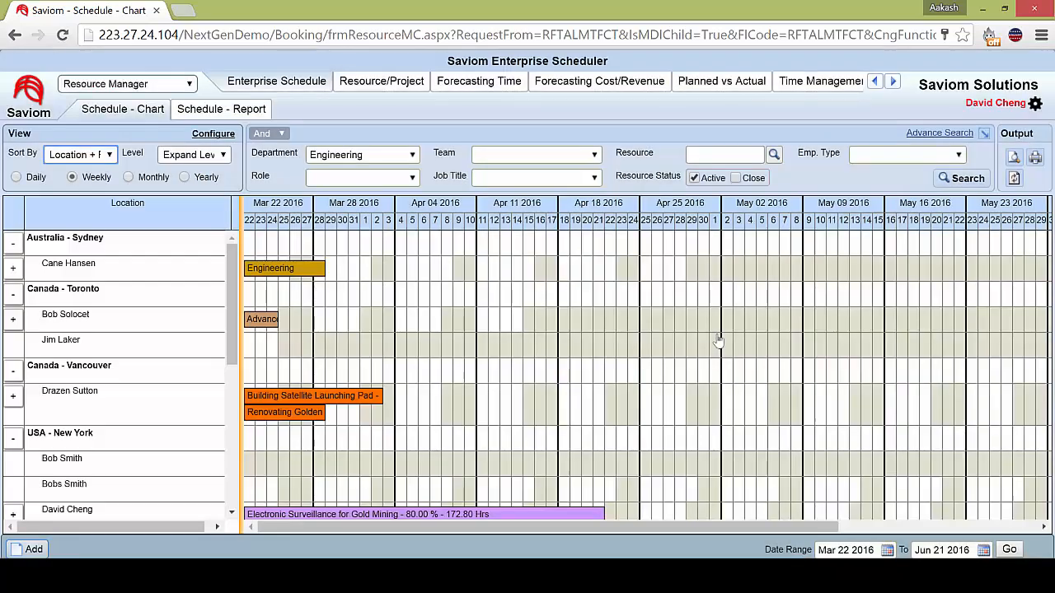
scroll(718, 341, down, 2)
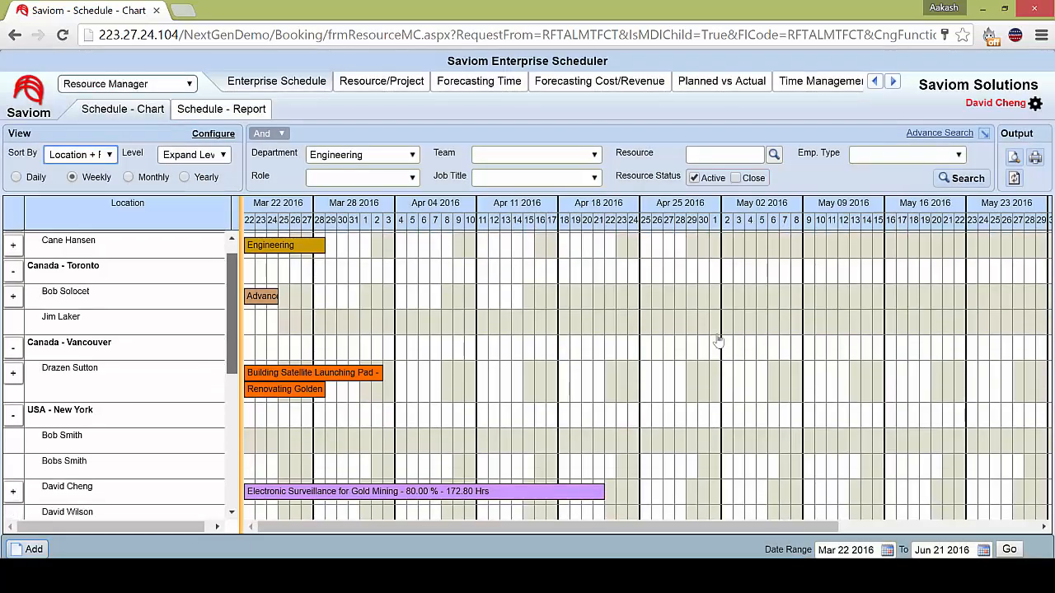
scroll(719, 341, down, 3)
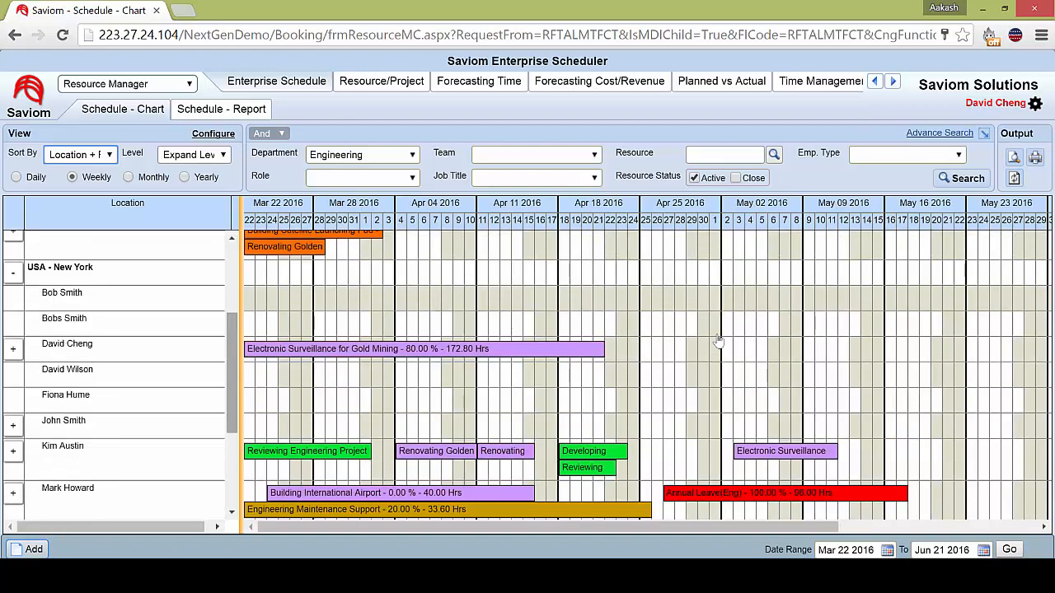
scroll(719, 341, up, 5)
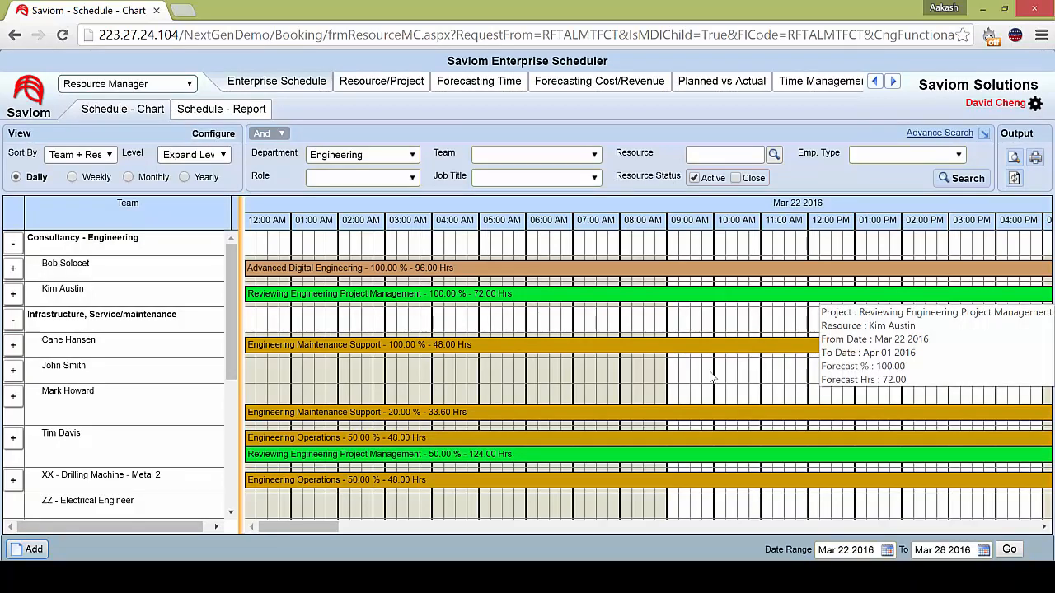
View the schedule chart at the yearly scale and return it to the weekly scale.
mouse_move(711, 376)
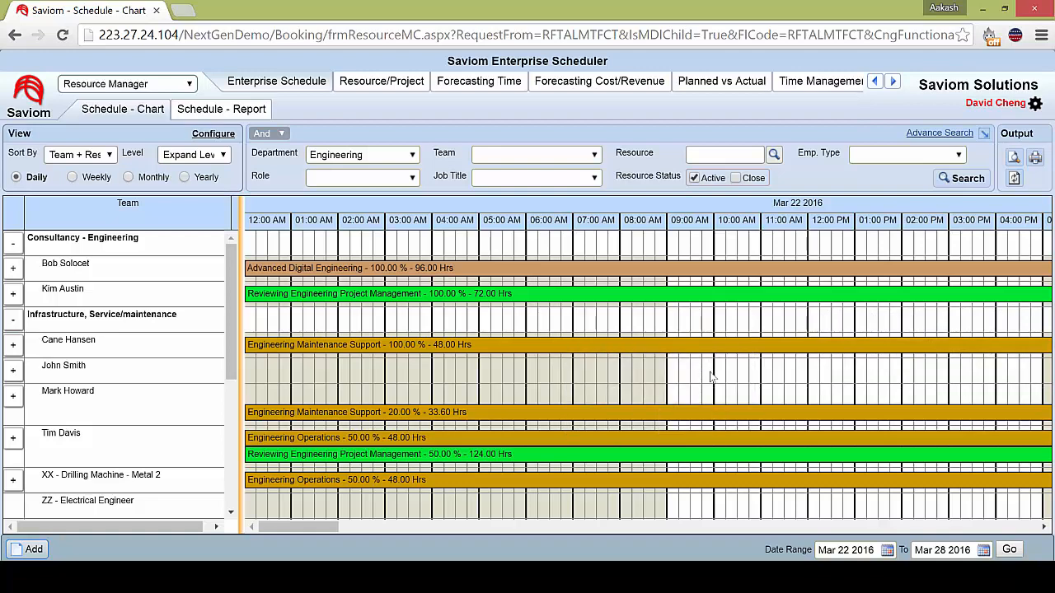
key(y)
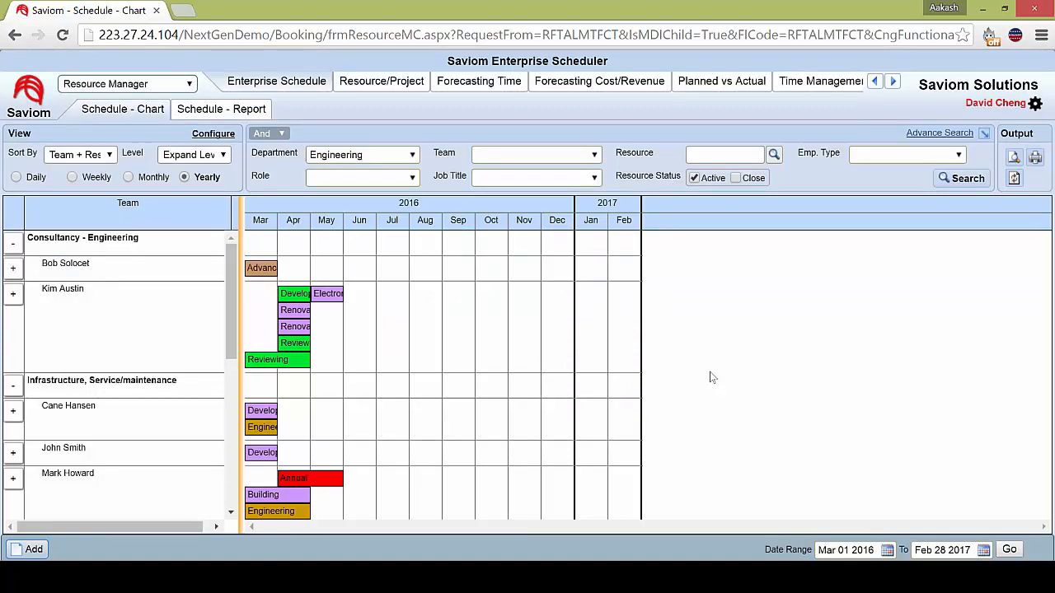
key(w)
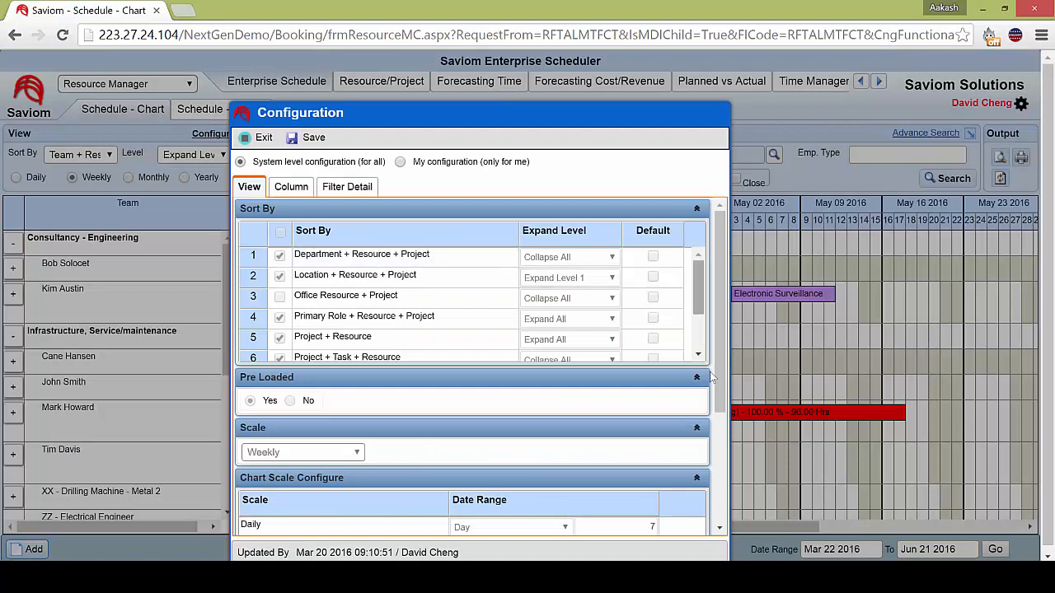
Examine the Sort By options and their expand levels in the chart's view configuration.
scroll(710, 372, down, 1)
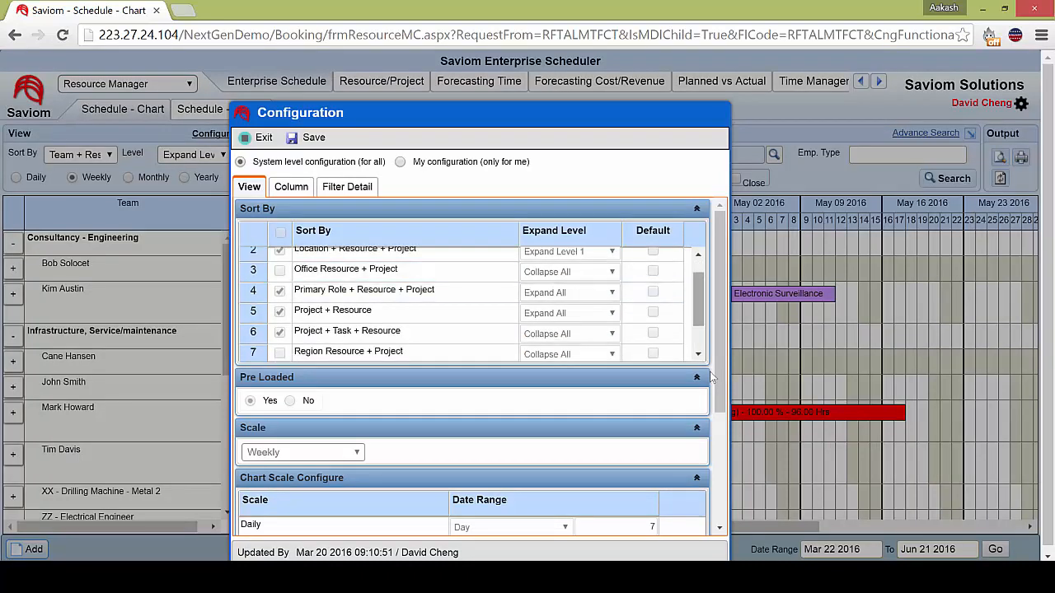
scroll(710, 372, down, 2)
scroll(709, 372, up, 3)
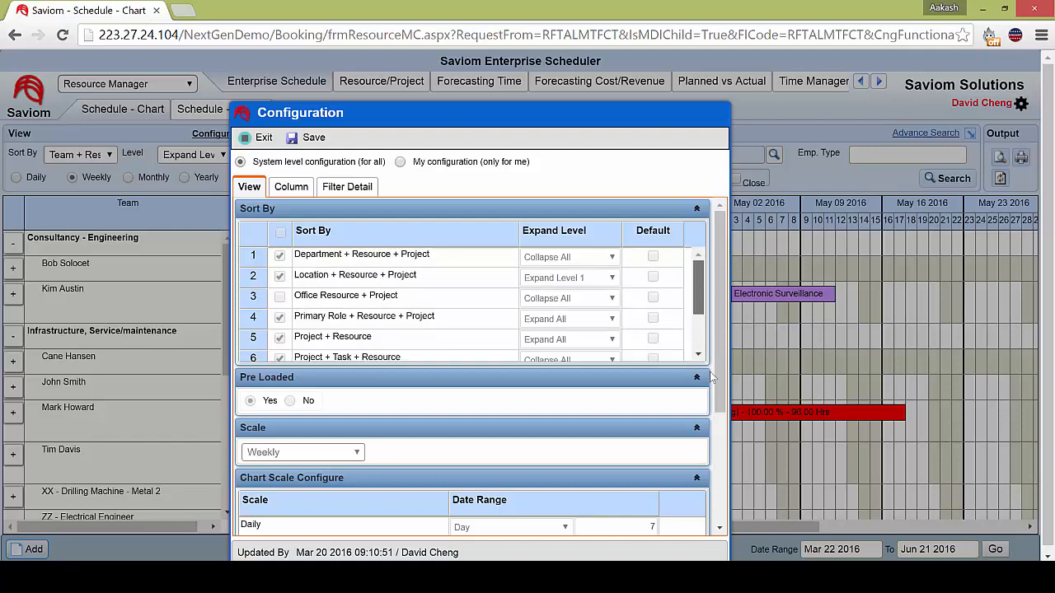
scroll(709, 371, down, 3)
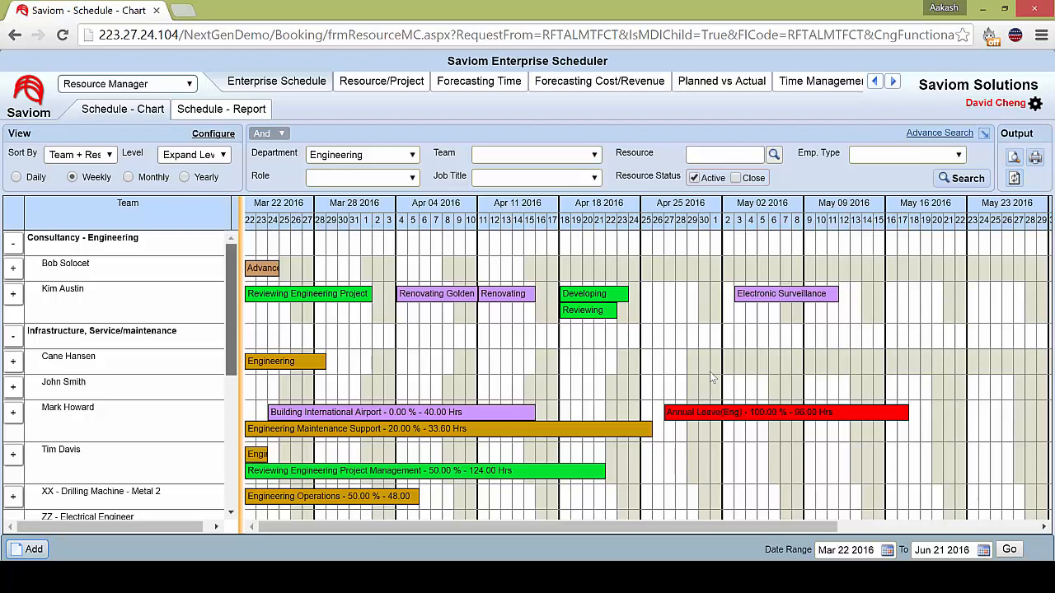
Book the second Infrastructure, Service/maintenance resource from Apr 11 to May 10 2016 on the Electronic Surveillance for Gold Mining project.
scroll(423, 295, down, 2)
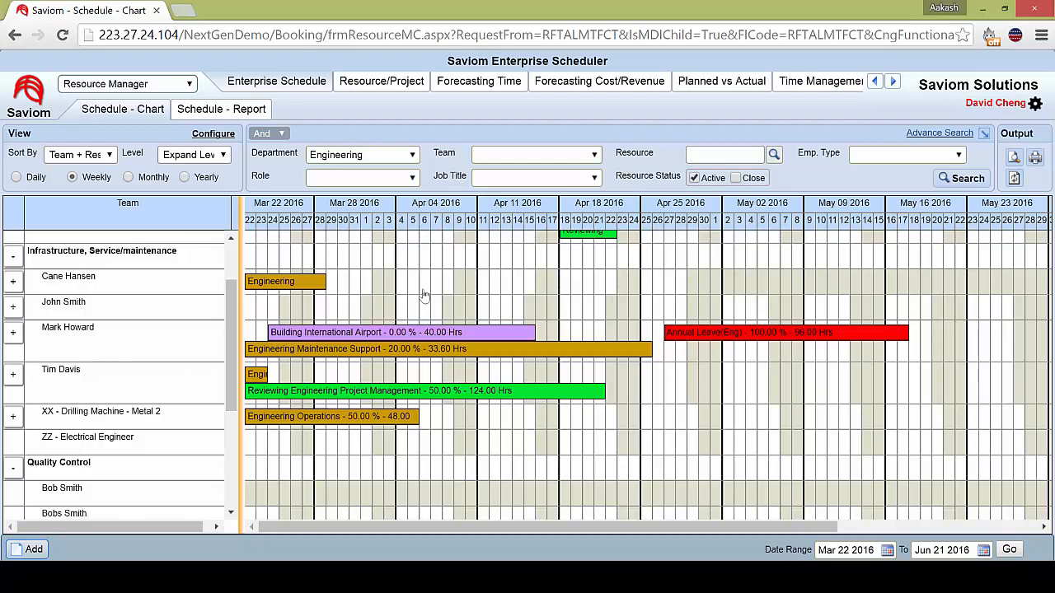
drag(483, 306, 827, 306)
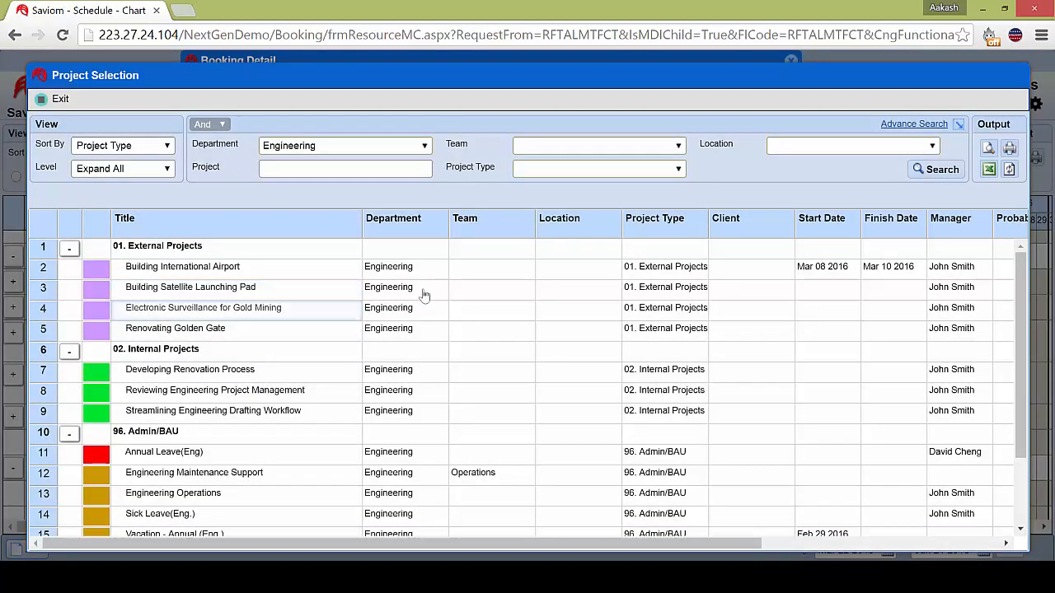
double_click(424, 304)
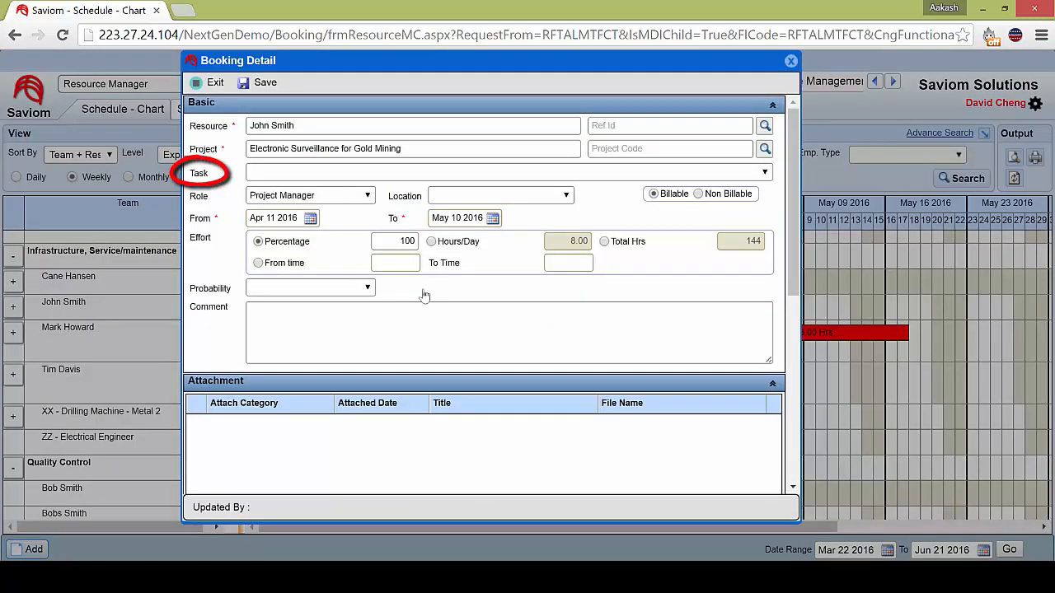
Leave the booking's task blank and set its role to Electrical Engineering.
click(765, 172)
click(765, 172)
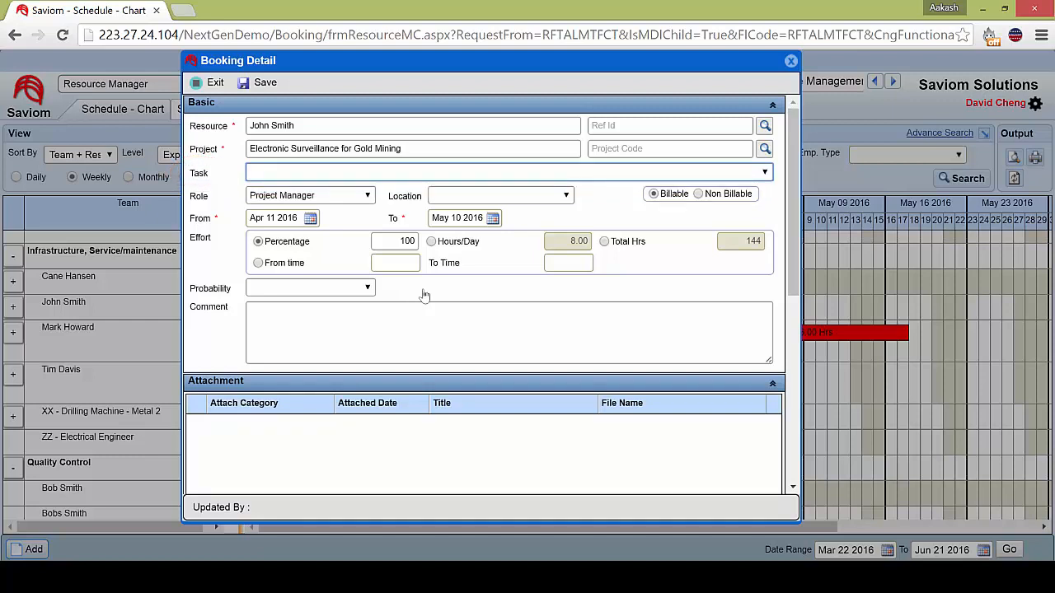
click(368, 196)
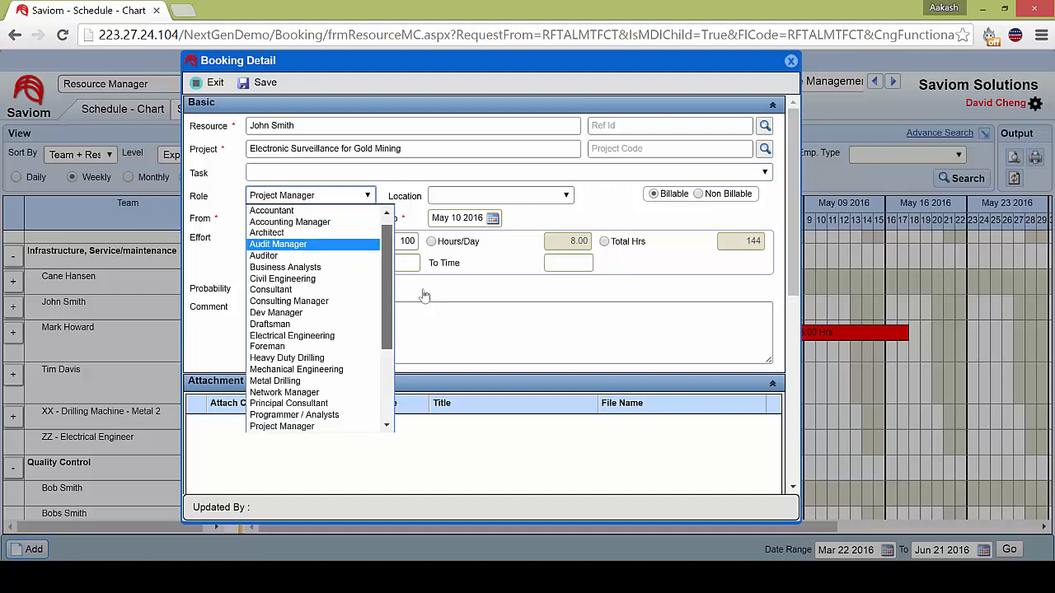
scroll(319, 319, down, 4)
key(Down)
key(Down)
key(Down)
key(Down)
key(Down)
key(Down)
key(Down)
key(Down)
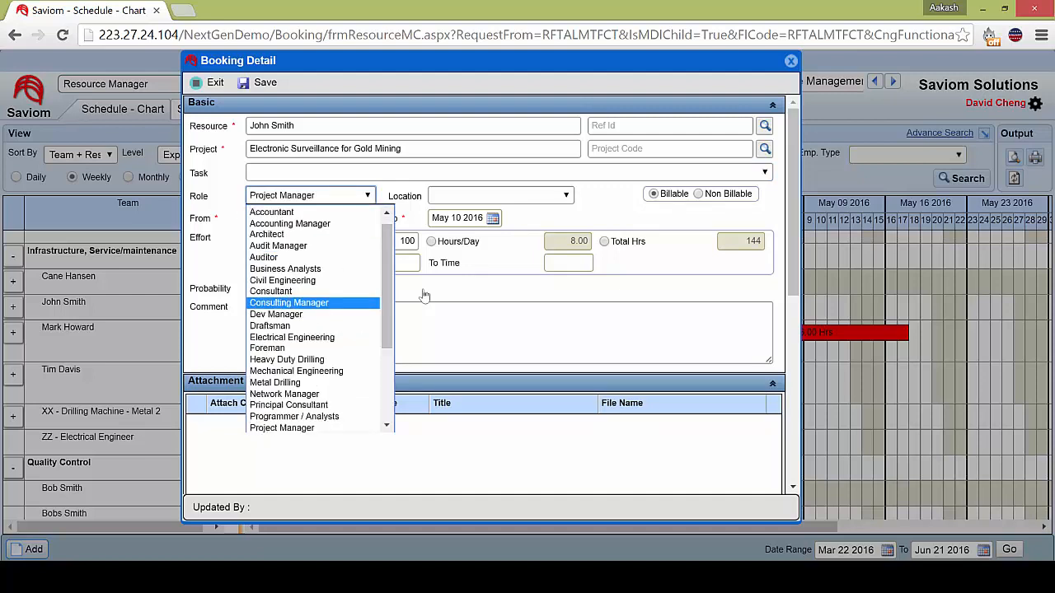
key(Return)
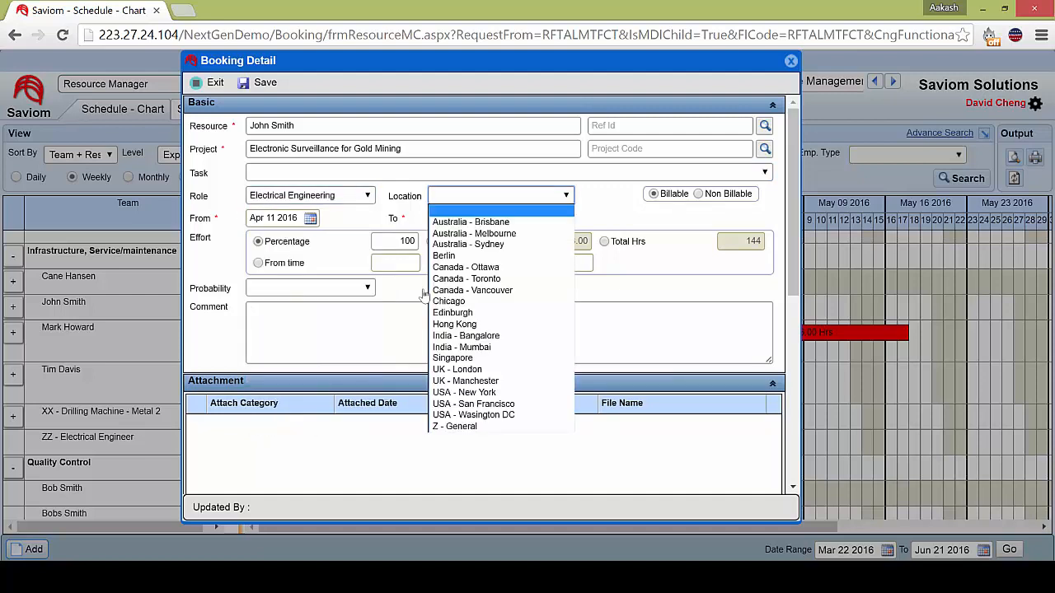
Set the booking's location to Australia - Sydney.
key(Up)
key(Up)
key(Up)
key(Up)
key(Up)
key(Up)
key(Up)
key(Up)
key(Up)
key(Up)
key(Up)
key(Up)
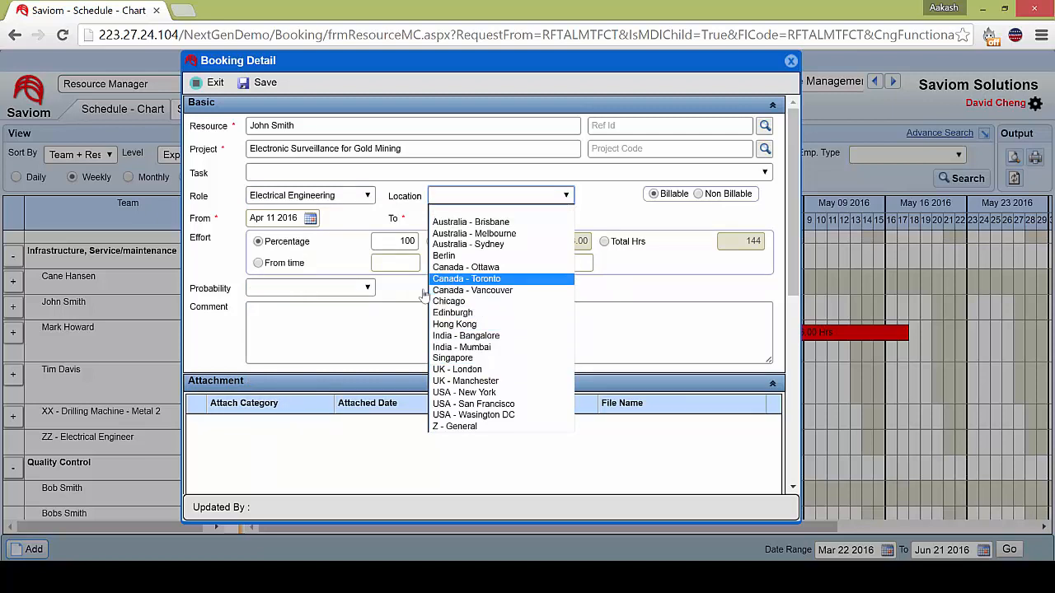
key(Return)
key(Down)
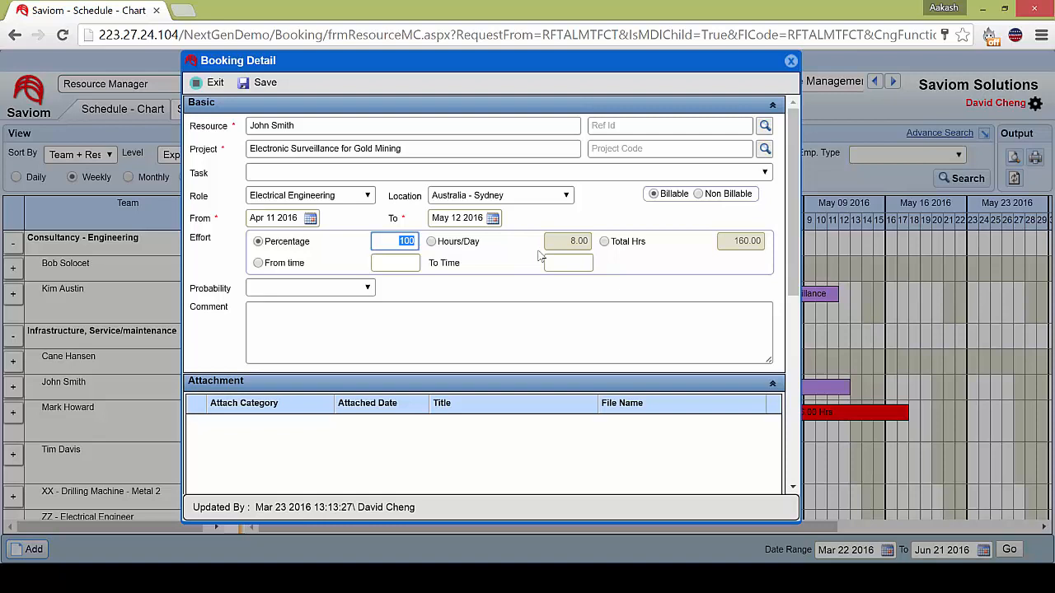
Set the booking's effort to 50 percent, look over its attachment and note sections, and close the booking details.
text(50)
key(Tab)
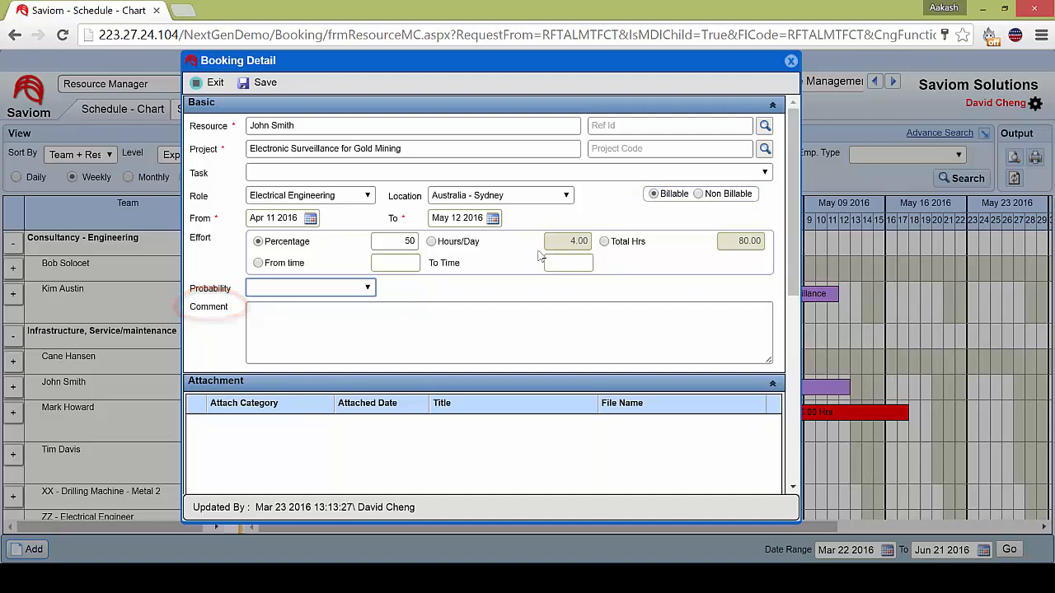
scroll(540, 256, down, 2)
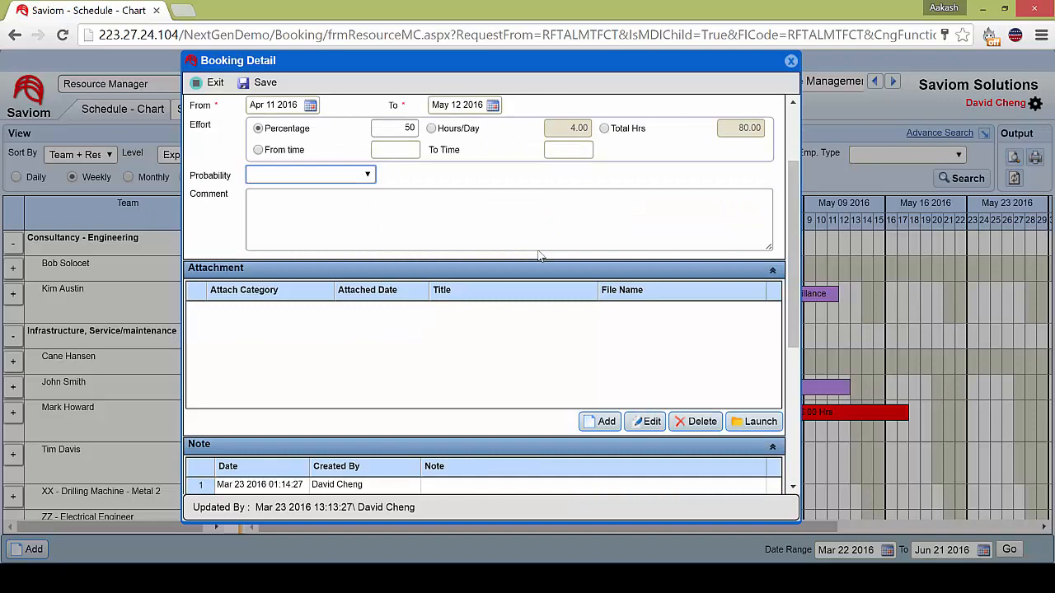
scroll(540, 257, up, 2)
key(Escape)
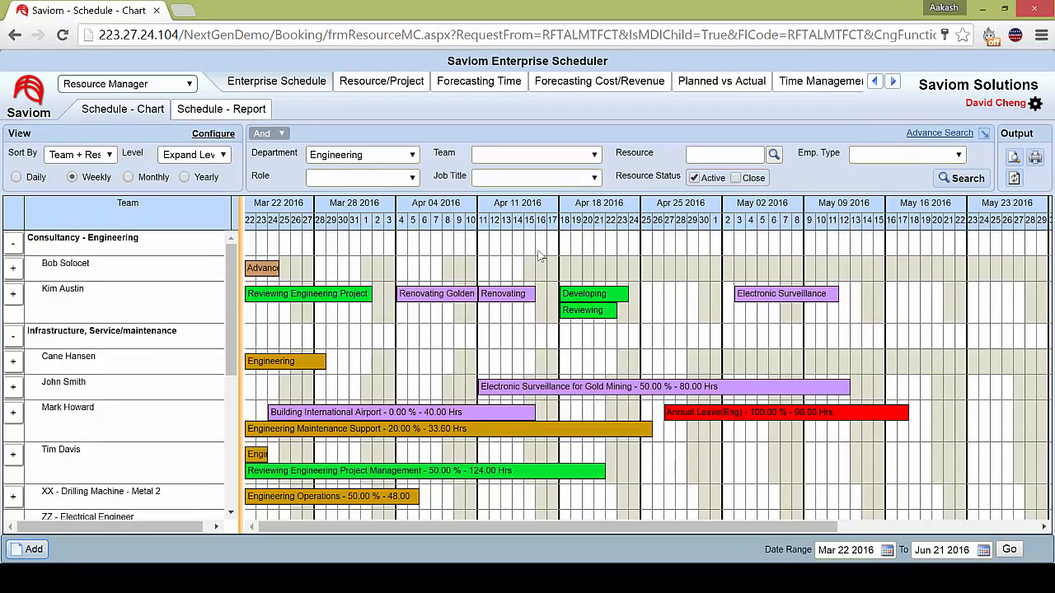
Check the summary of the Electronic Surveillance for Gold Mining booking and expand its resource's row to list the booked projects.
mouse_move(641, 388)
mouse_move(679, 387)
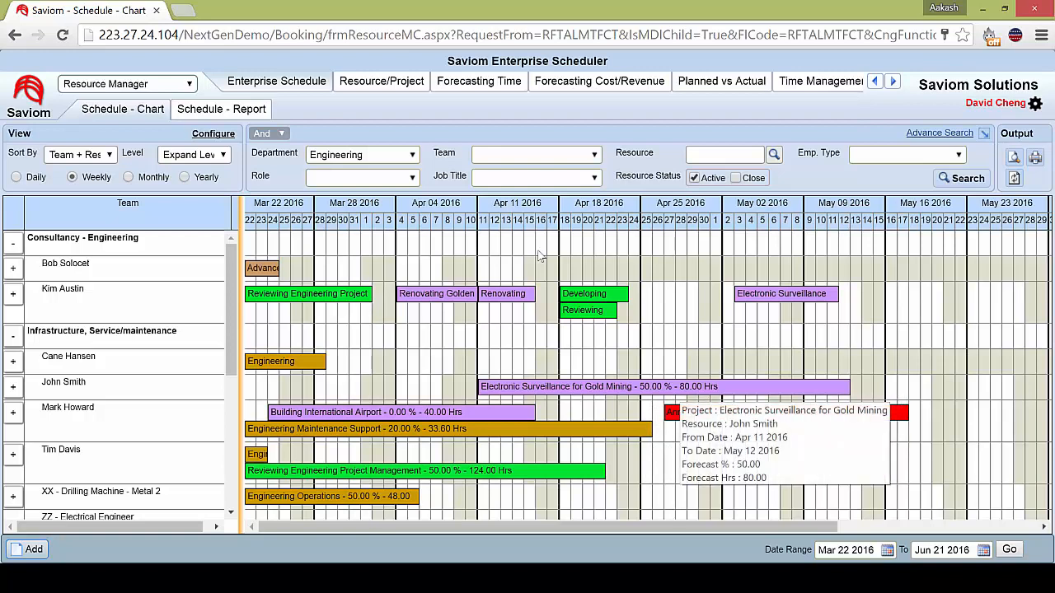
scroll(150, 247, down, 2)
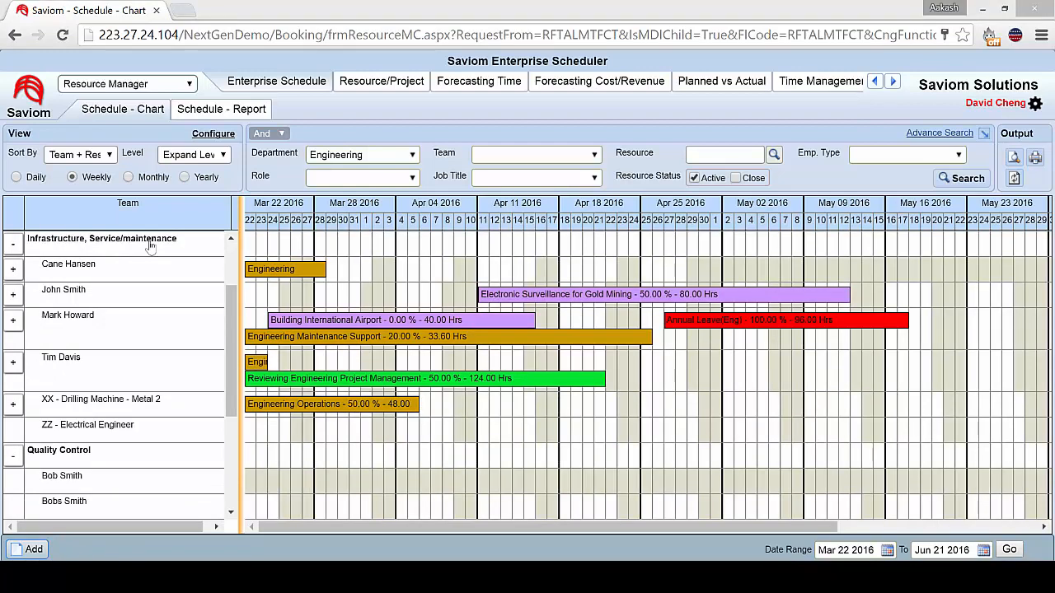
click(13, 295)
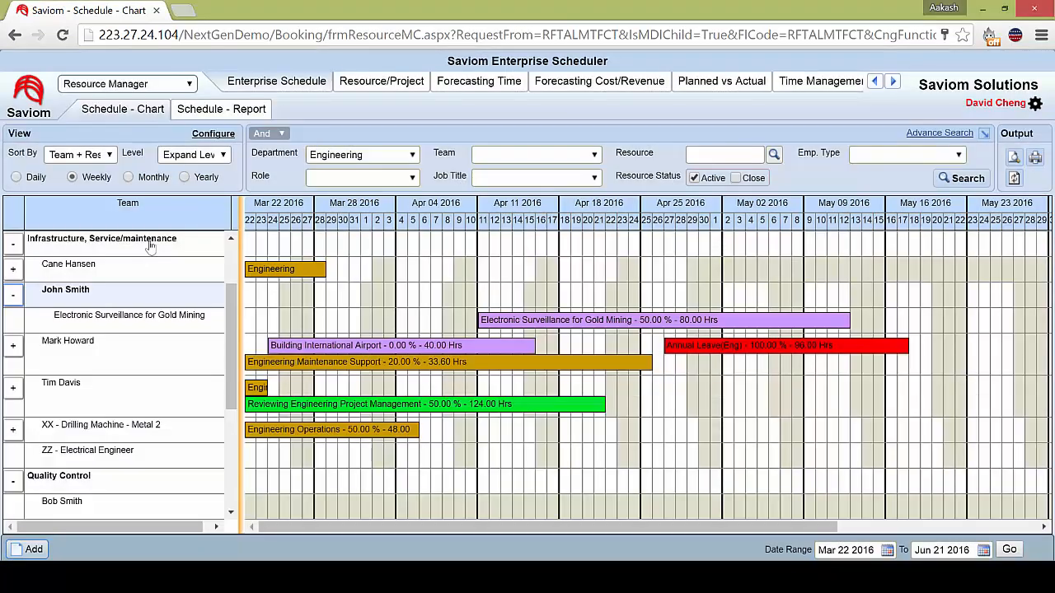
Book the expanded resource on Reviewing Engineering Project Management from Apr 04 to May 01 2016 at 30 percent effort and save.
drag(397, 295, 722, 294)
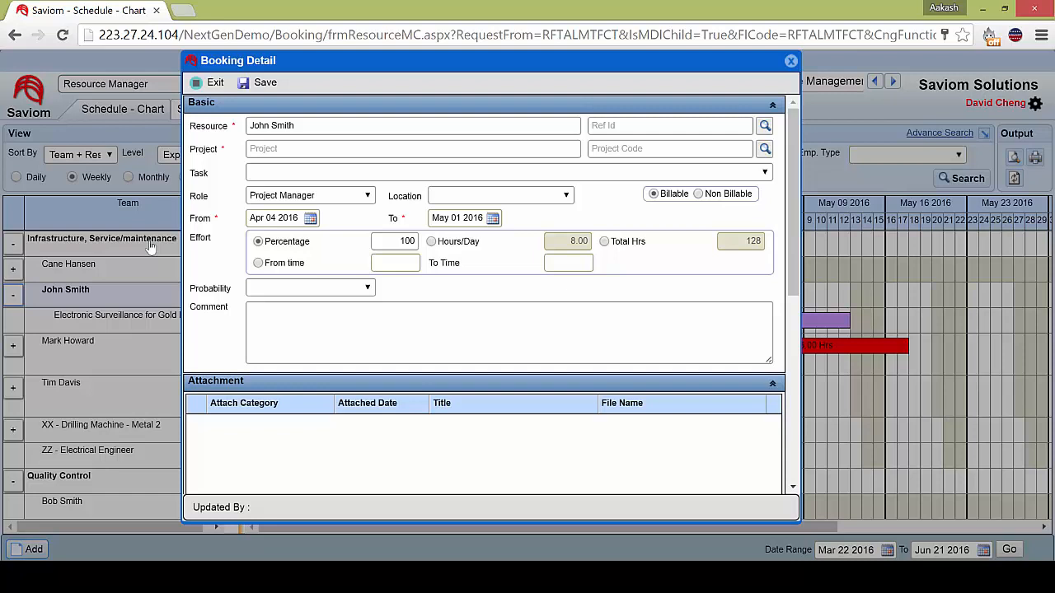
key(Tab)
key(Return)
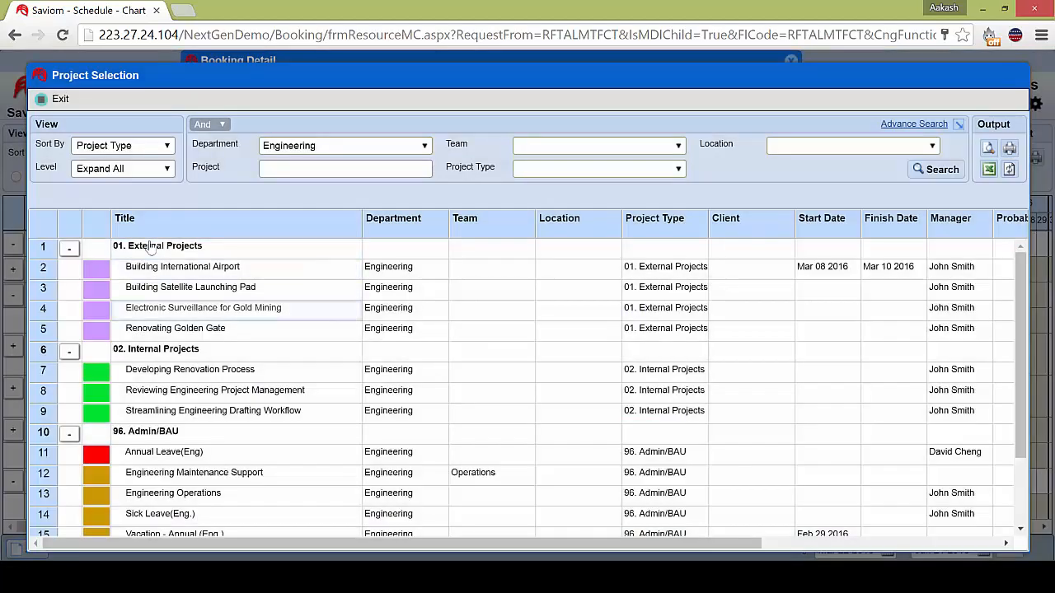
key(Down)
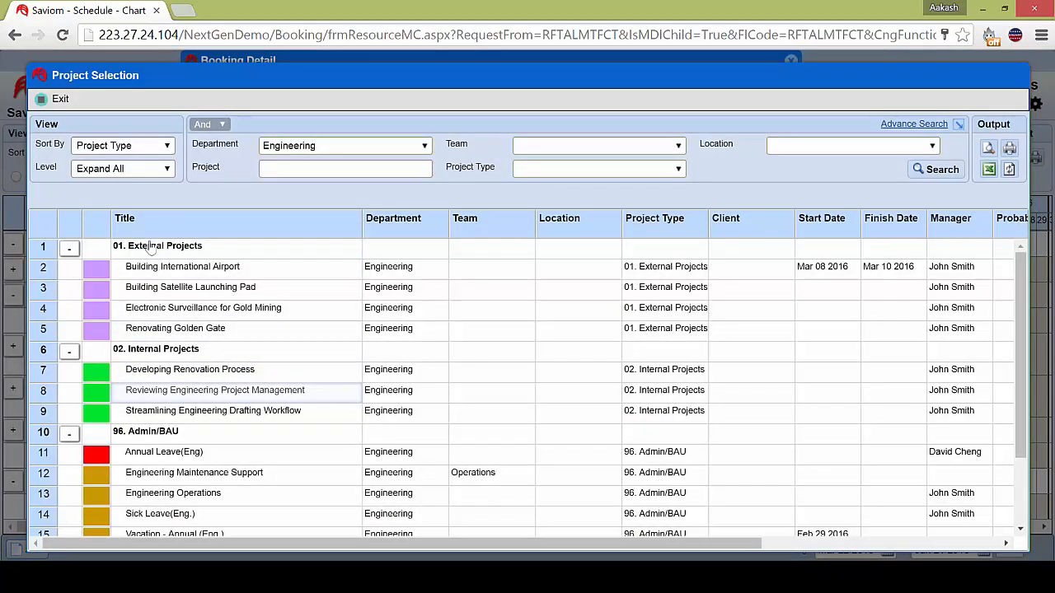
key(Return)
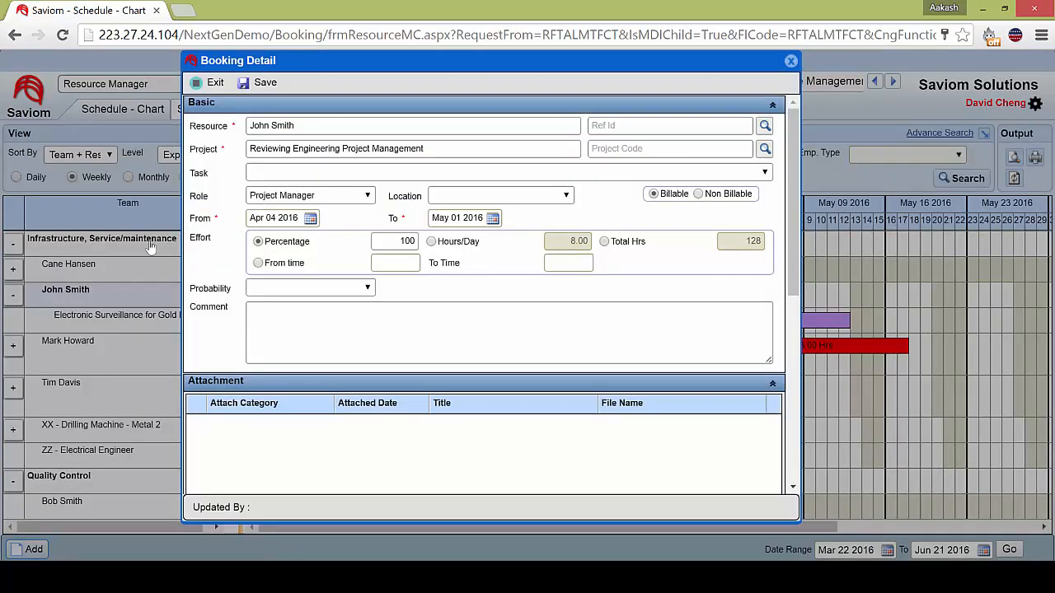
key(Tab)
text(30)
click(259, 83)
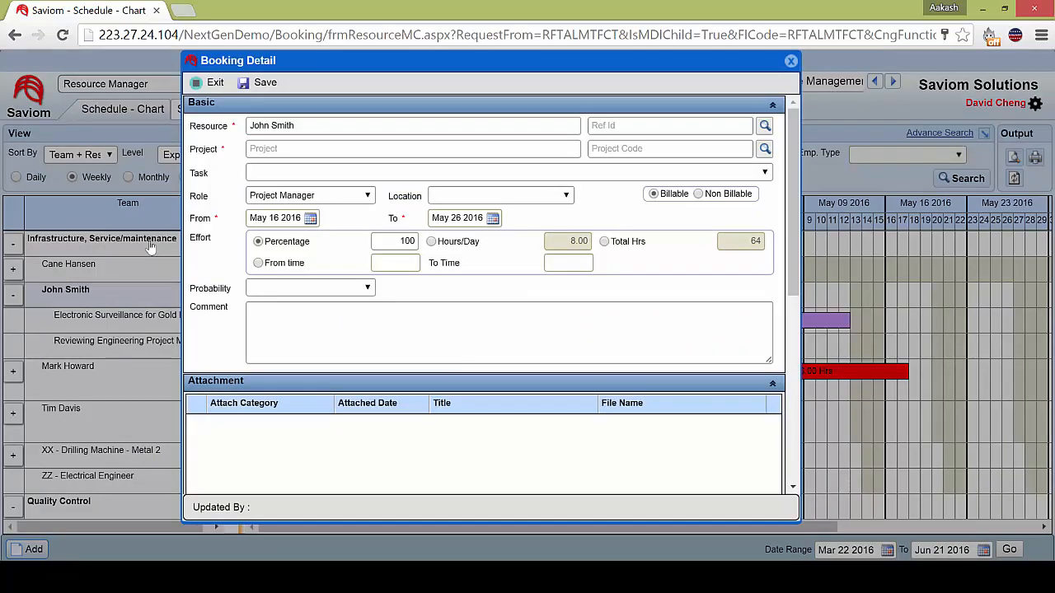
Book the same resource on Vacation - Annual (Eng.) from May 16 to May 26 2016 and save the booking.
click(765, 150)
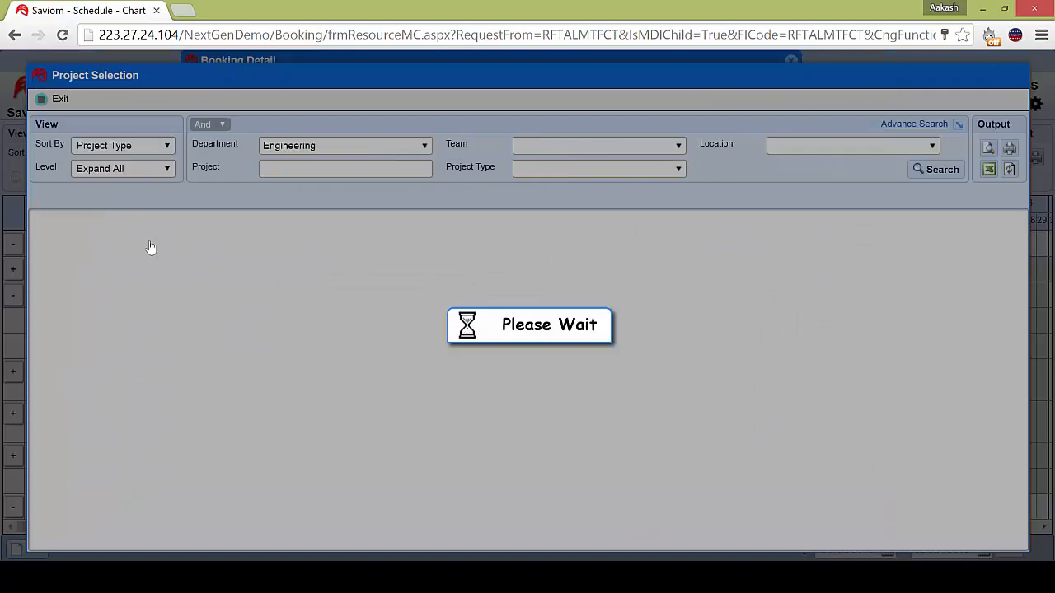
scroll(150, 247, down, 3)
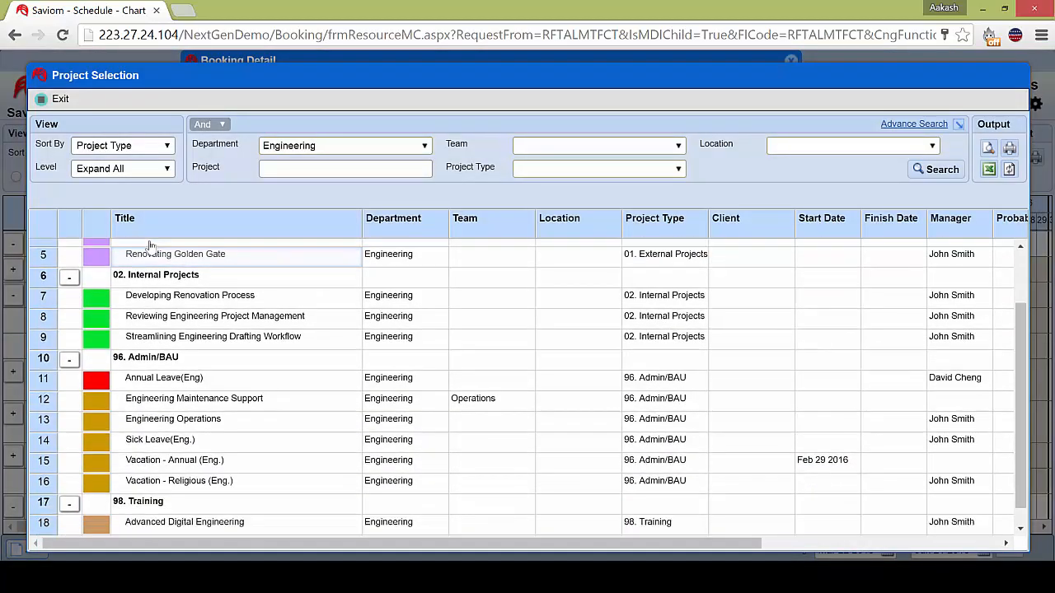
scroll(151, 246, up, 4)
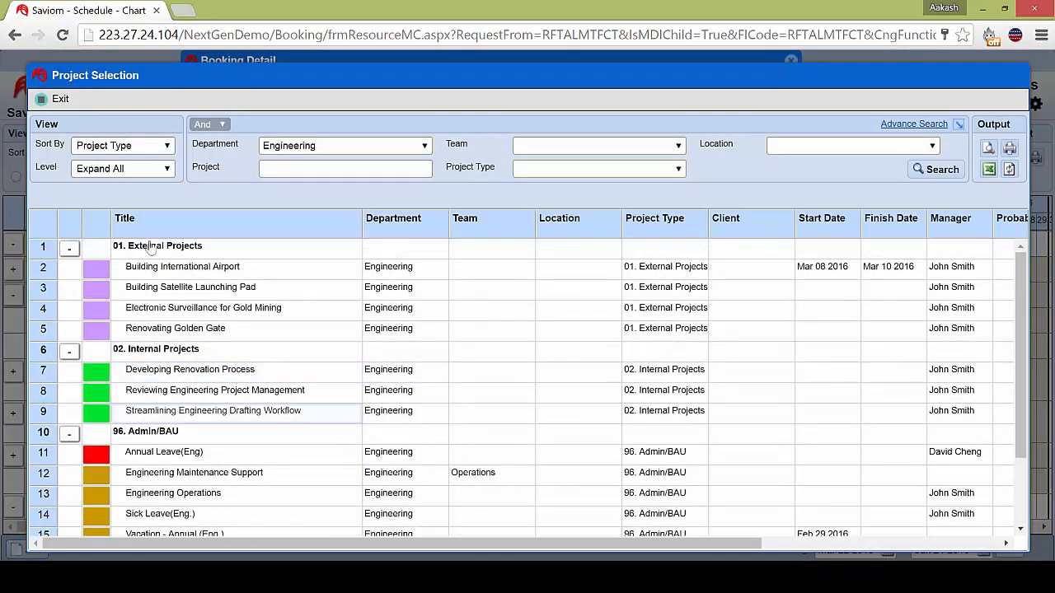
scroll(151, 247, down, 3)
click(175, 453)
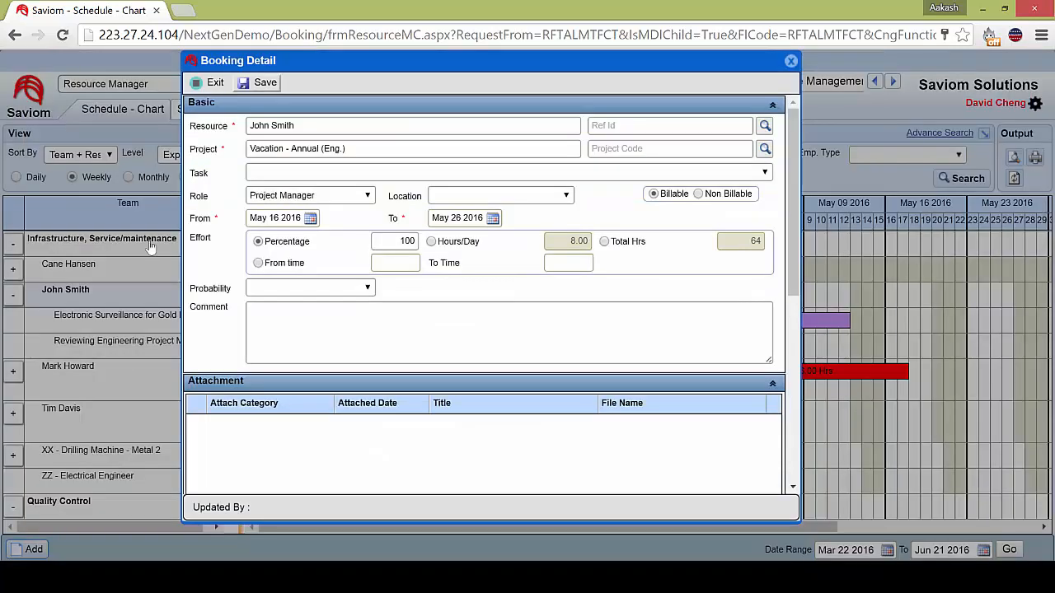
click(258, 82)
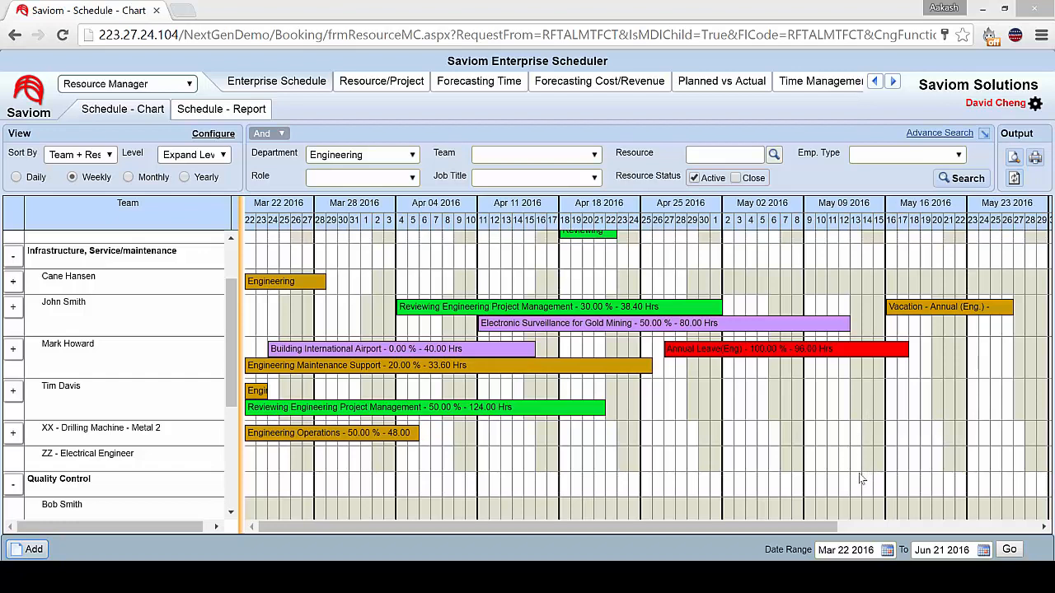
Set the effort of the Electronic Surveillance for Gold Mining booking to 90 percent and save it, accepting the resource overload.
double_click(634, 326)
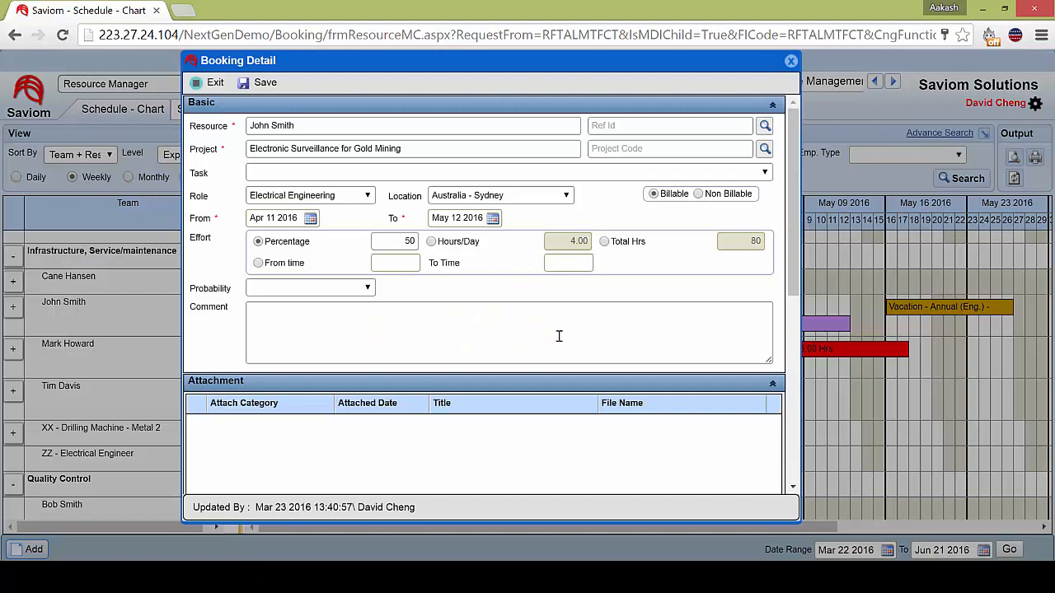
click(396, 244)
text(90)
click(267, 88)
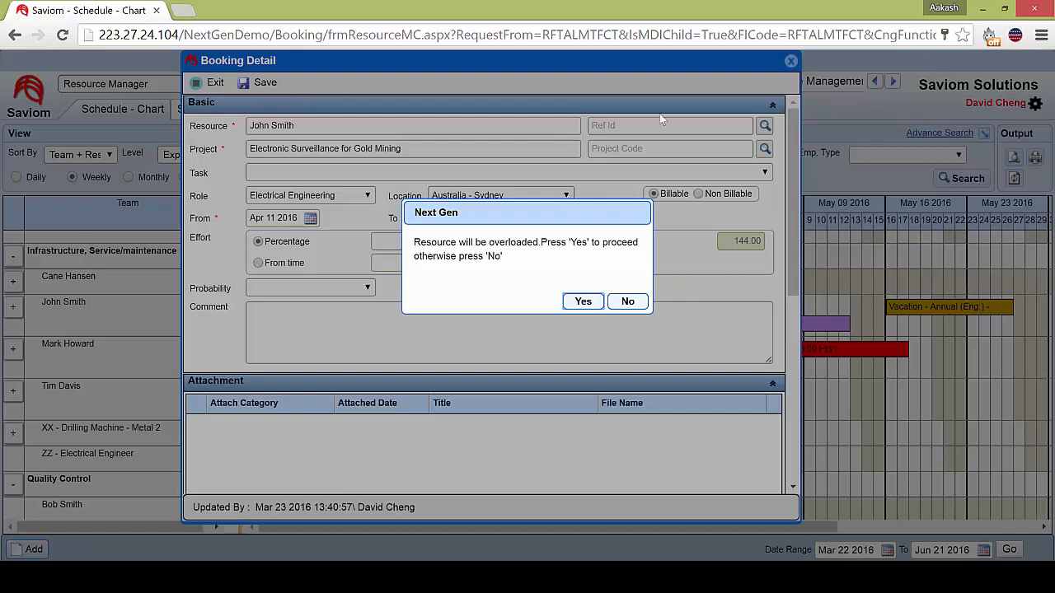
click(583, 301)
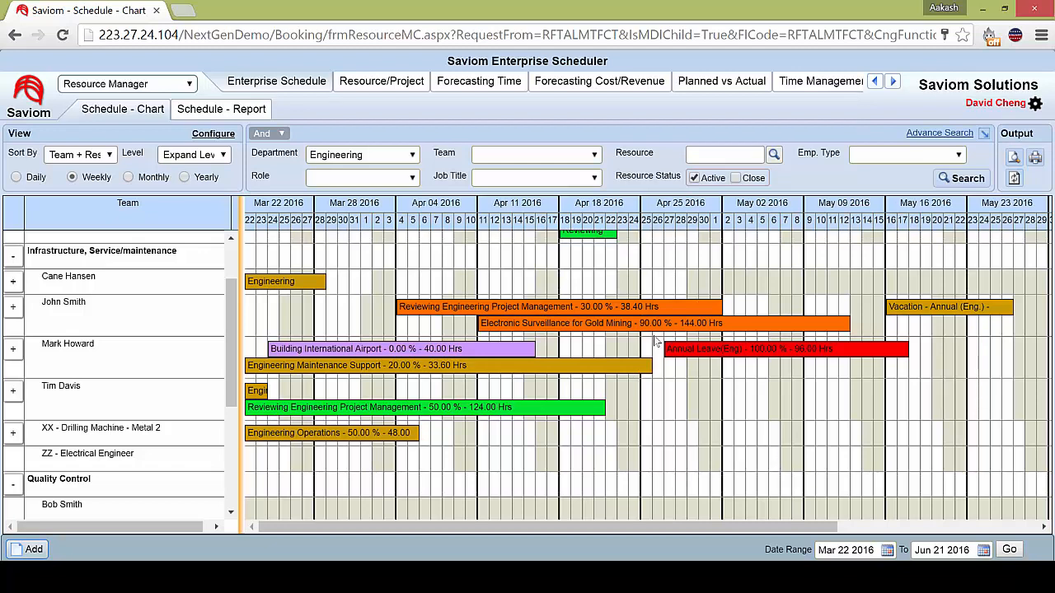
Show the overloaded resource's utilisation for the period Apr 03 2016 to May 29 2016.
right_click(144, 318)
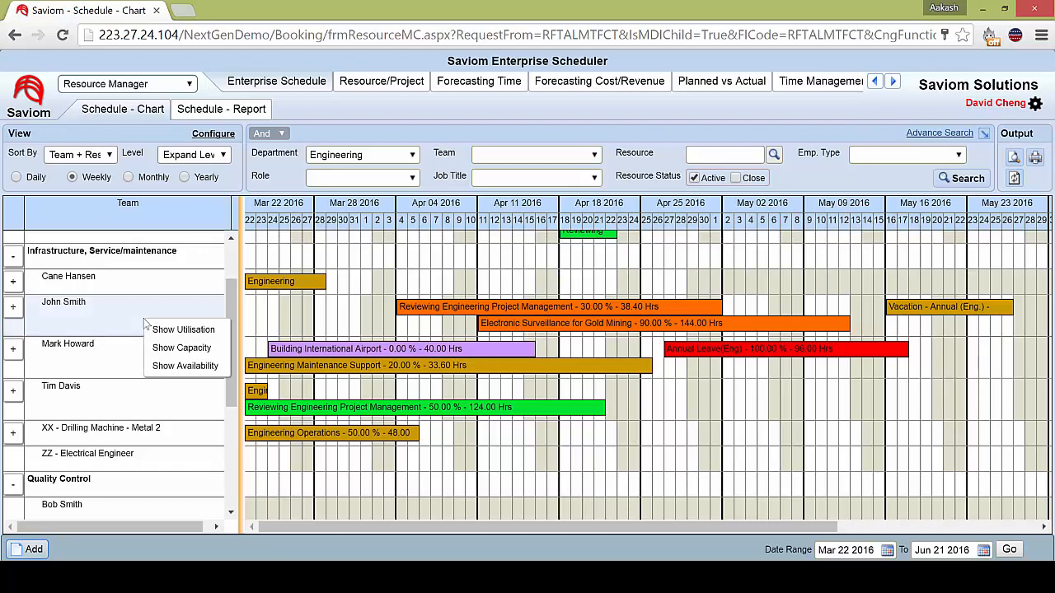
click(201, 331)
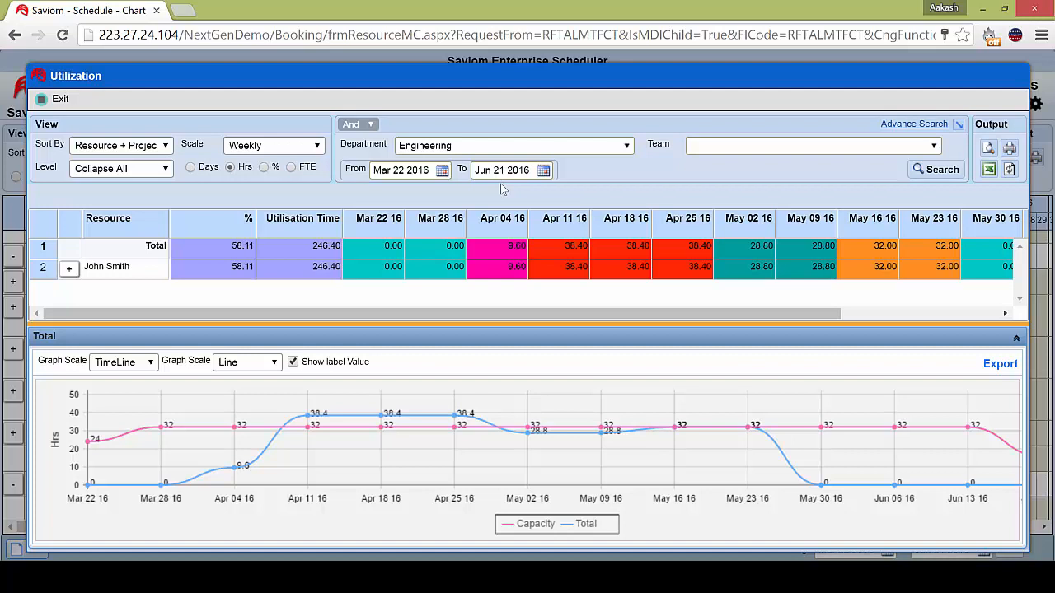
click(444, 171)
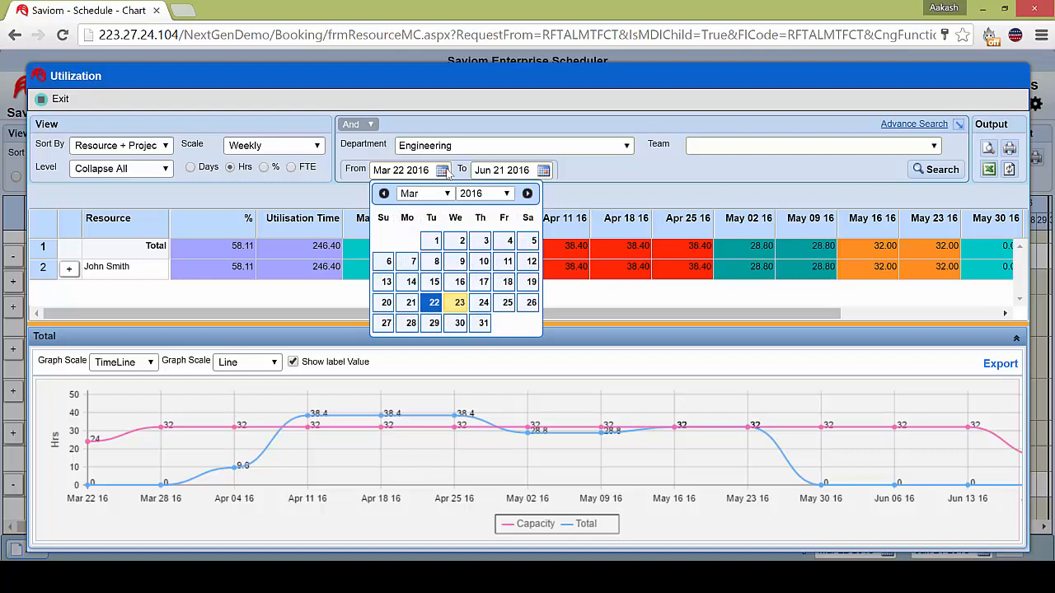
click(528, 193)
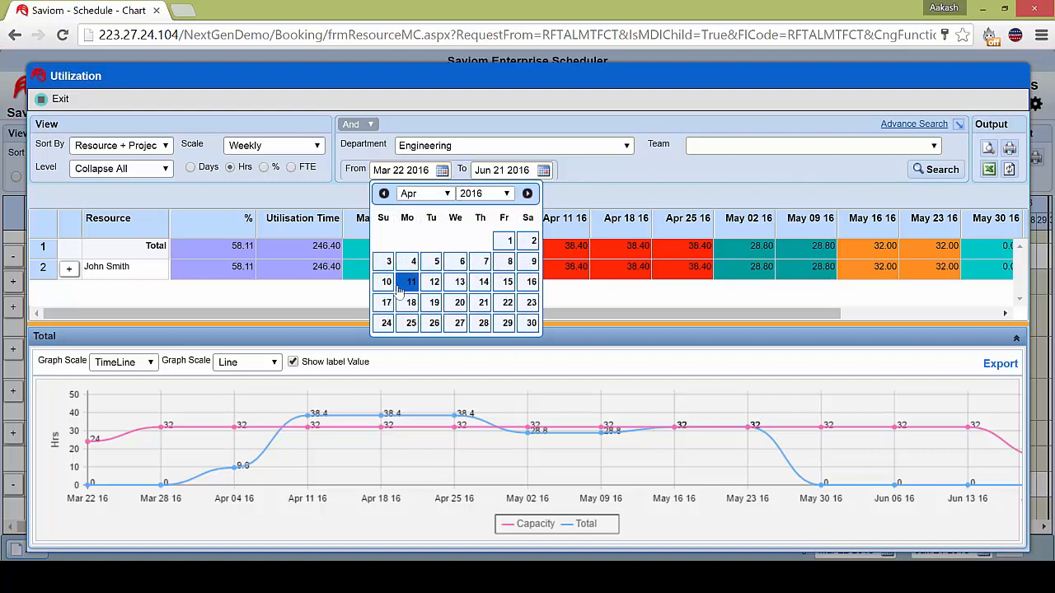
click(388, 261)
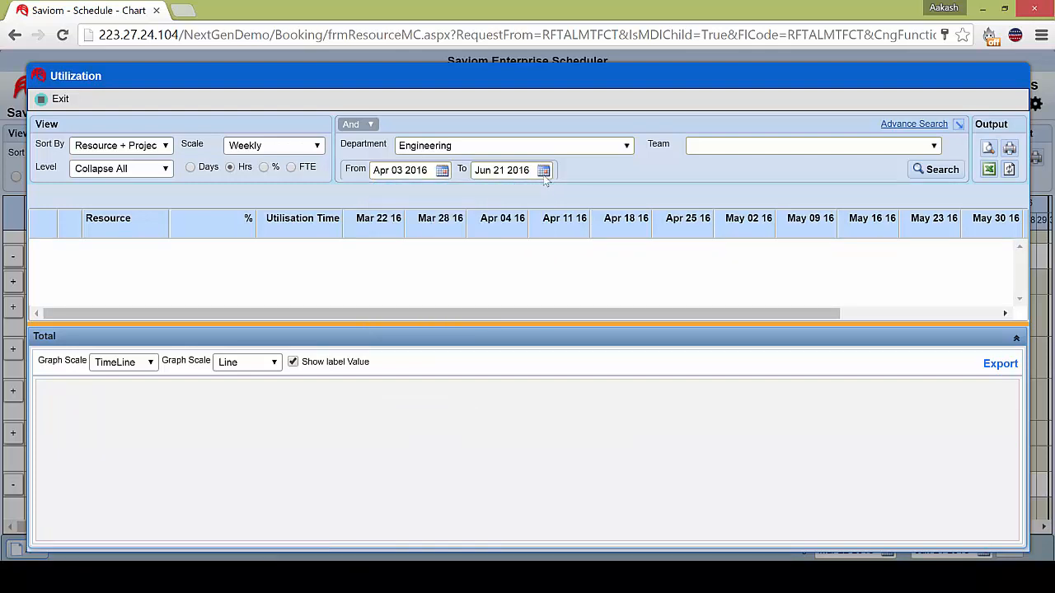
click(544, 170)
click(548, 194)
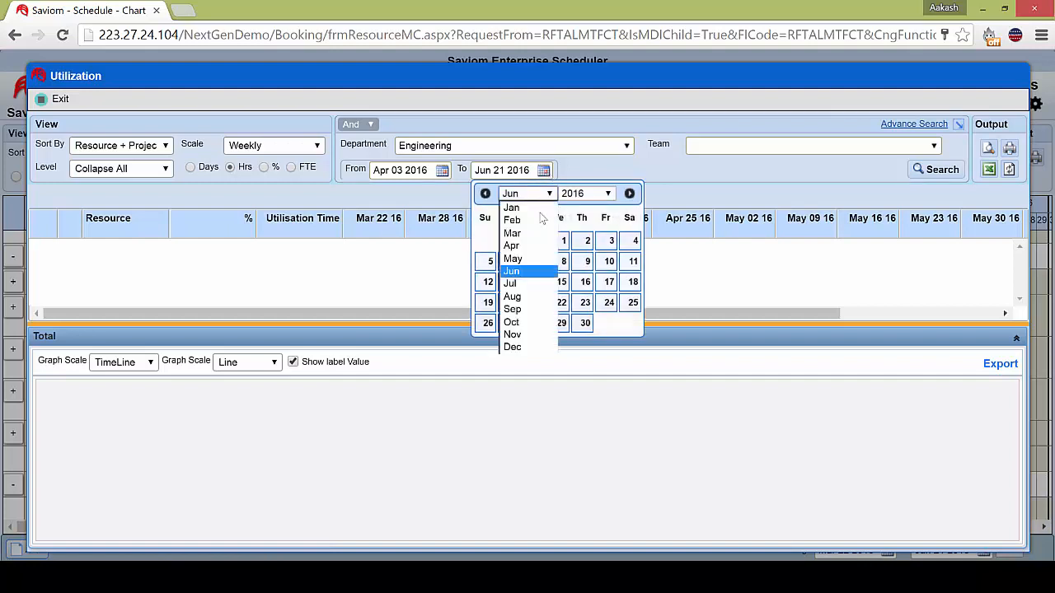
click(536, 259)
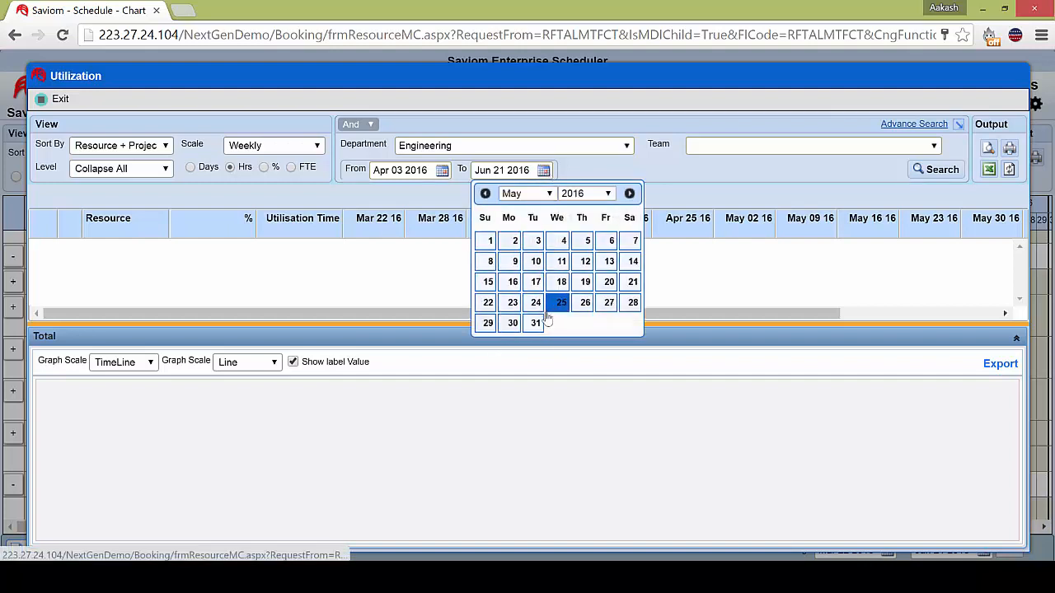
click(491, 322)
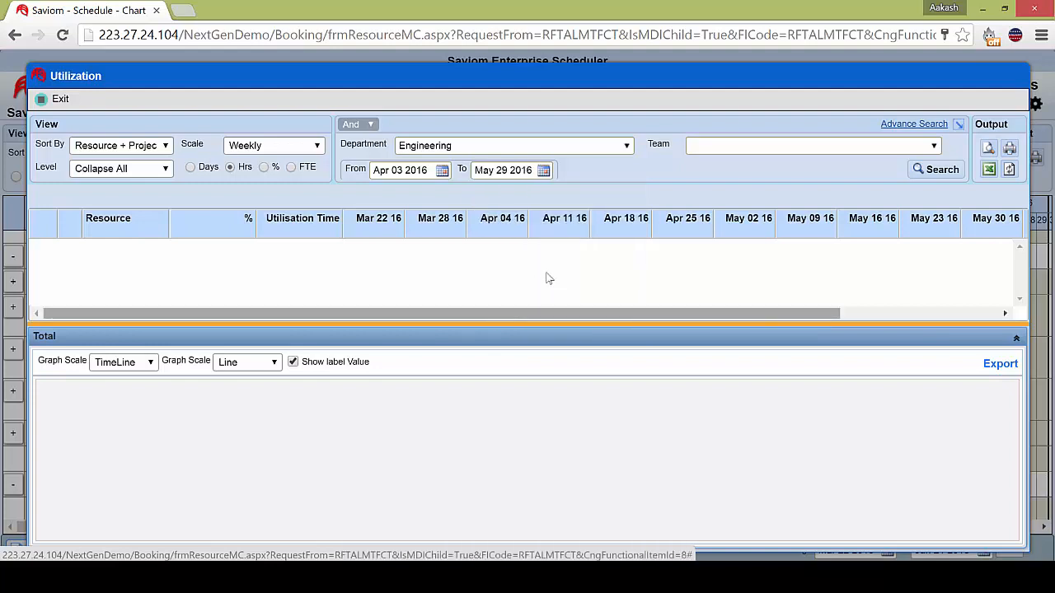
click(931, 170)
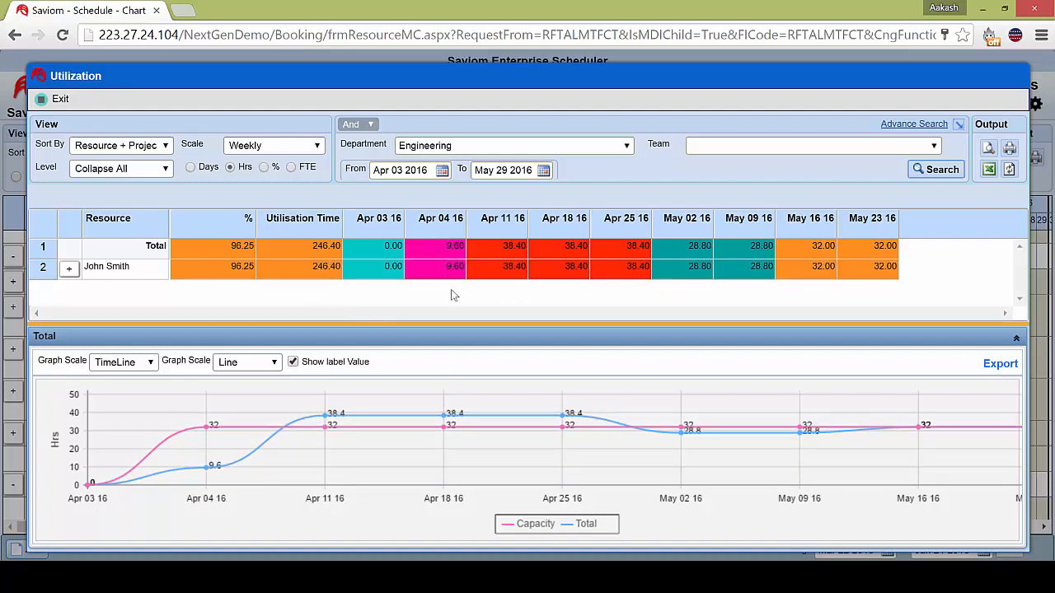
Examine the resource's utilisation in percent on a daily scale and in hours, and close the utilisation report.
click(264, 168)
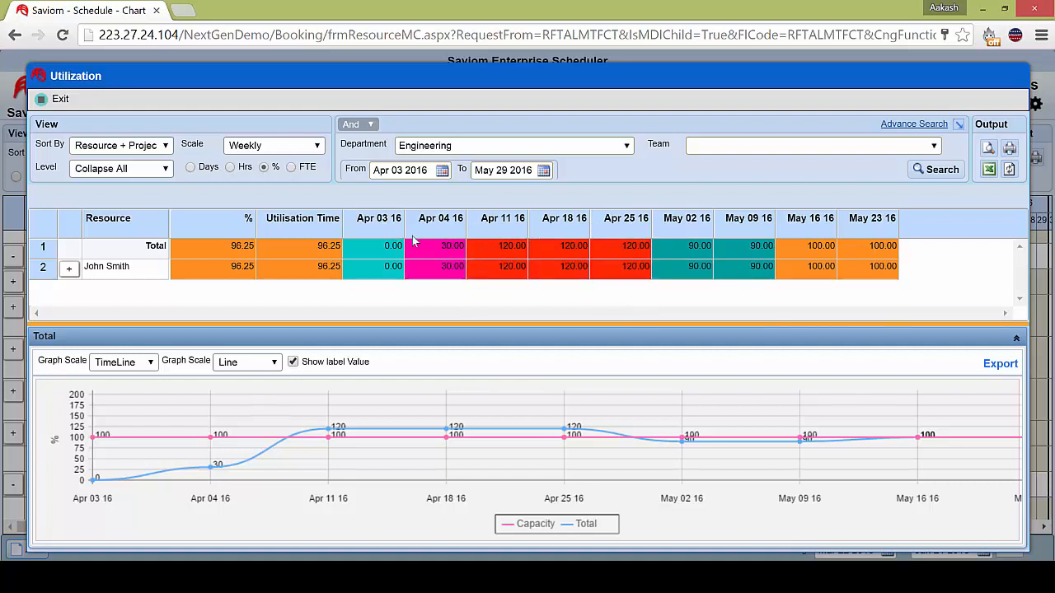
click(299, 150)
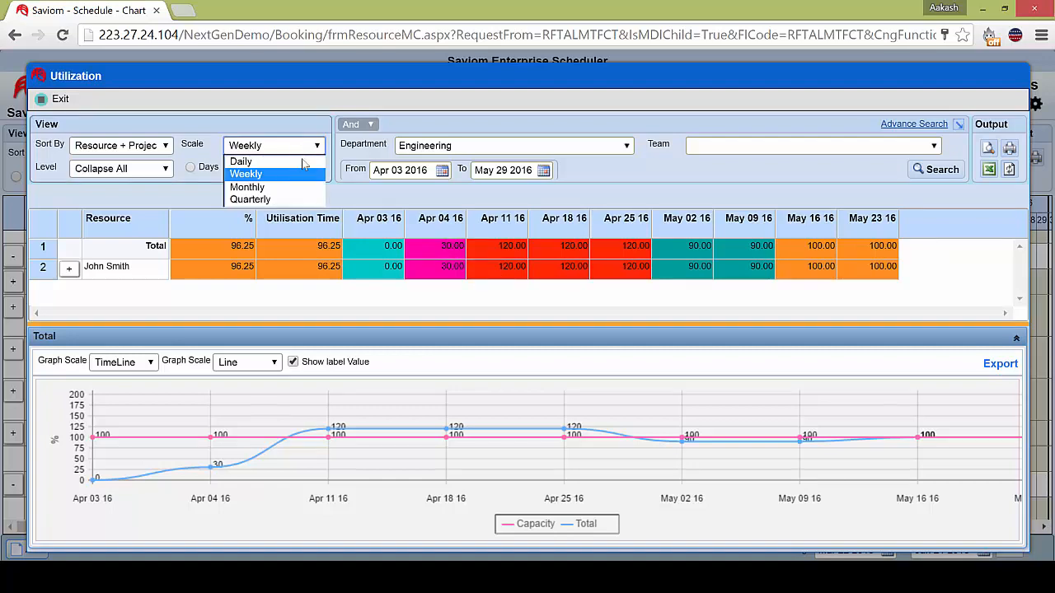
click(305, 163)
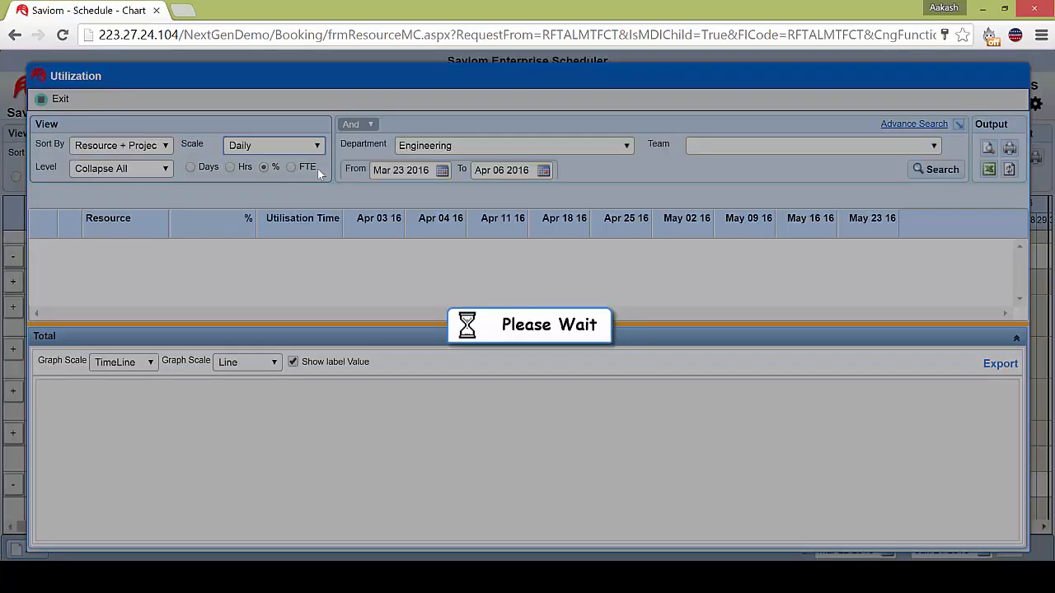
mouse_move(394, 305)
mouse_down()
mouse_move(408, 305)
mouse_move(377, 303)
mouse_up()
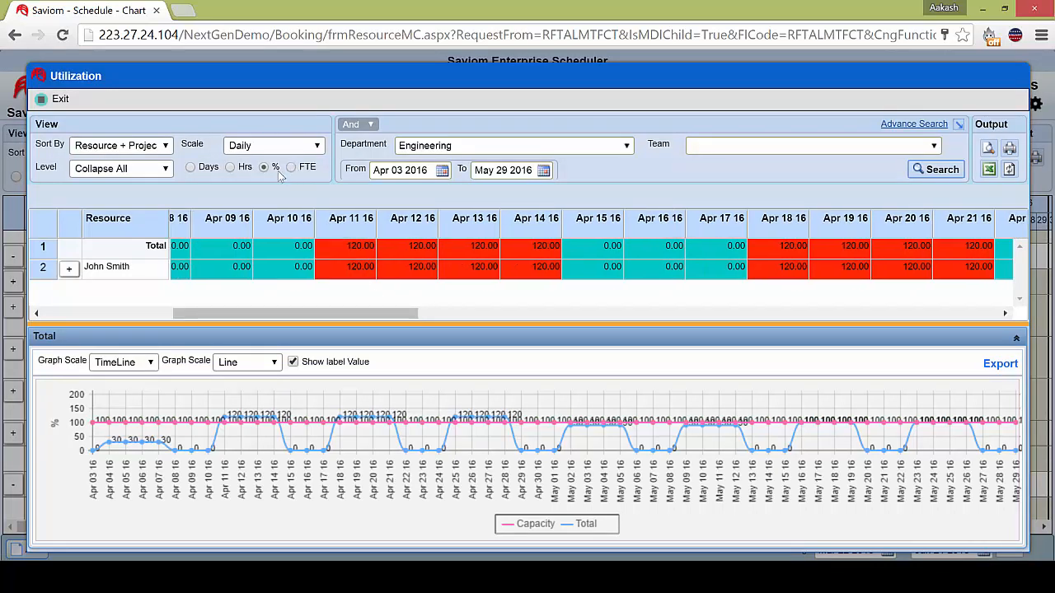
click(231, 167)
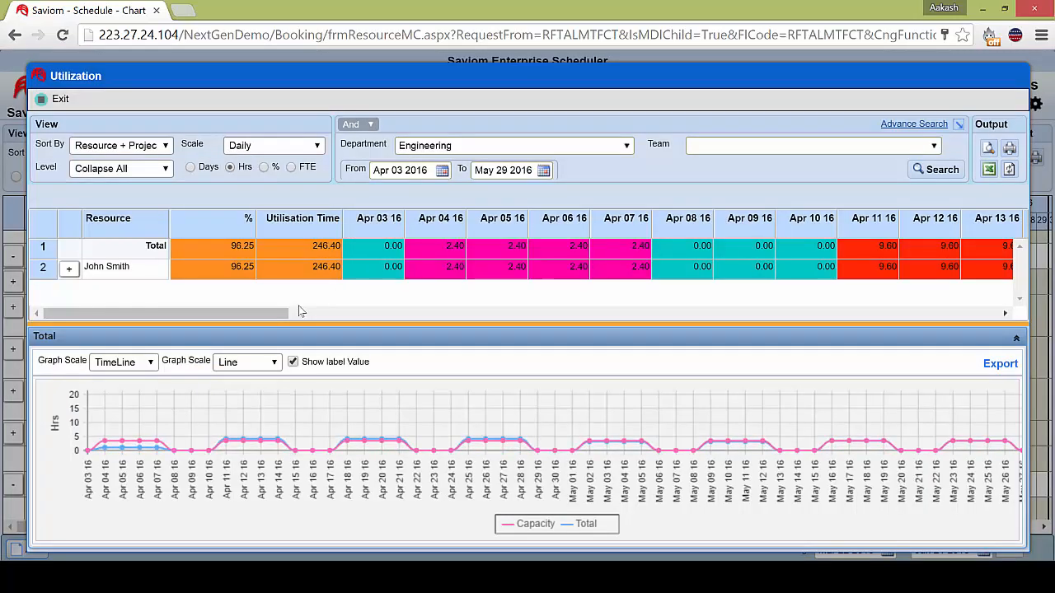
drag(297, 316, 394, 306)
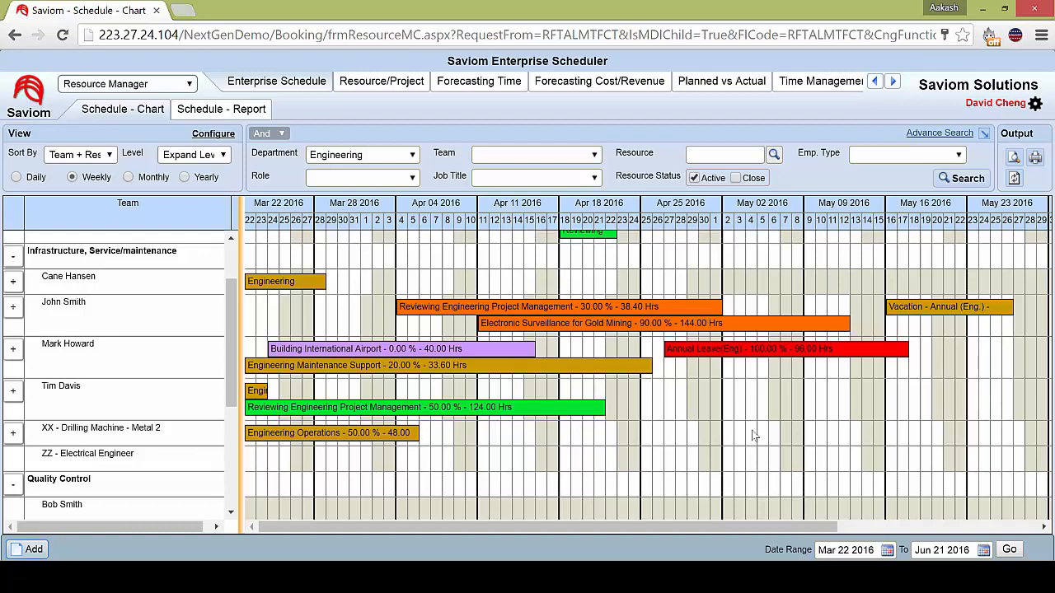
Reassign the Electronic Surveillance for Gold Mining booking to the first resource under Infrastructure, Service/maintenance, proceeding despite the resource's earlier end date.
scroll(733, 404, up, 1)
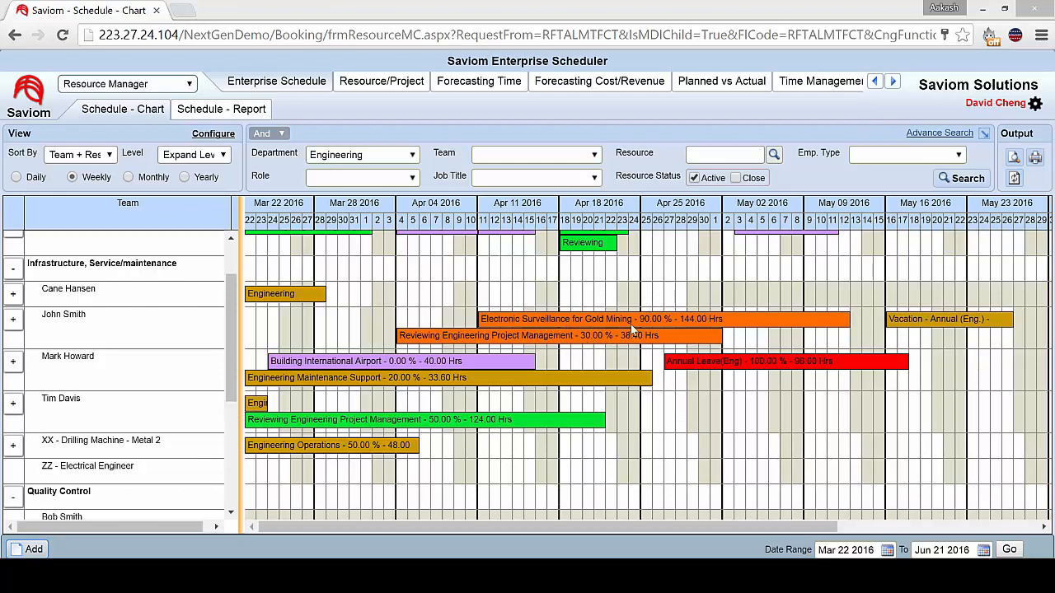
drag(633, 326, 625, 294)
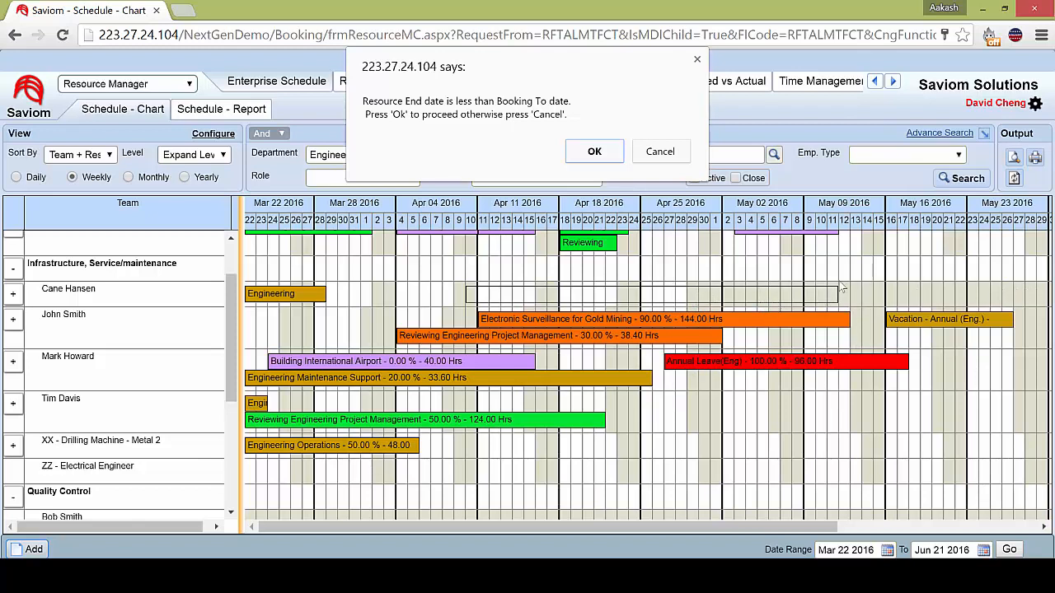
click(595, 152)
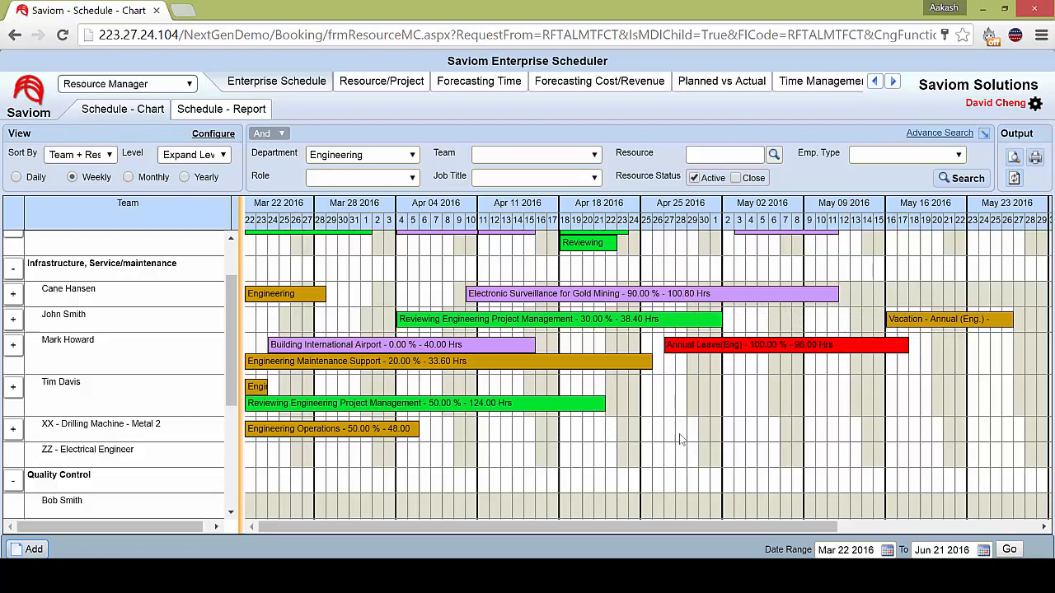
Split the Electronic Surveillance for Gold Mining booking at about Apr 28 and reassign its second part to ZZ - Electrical Engineer.
right_click(687, 300)
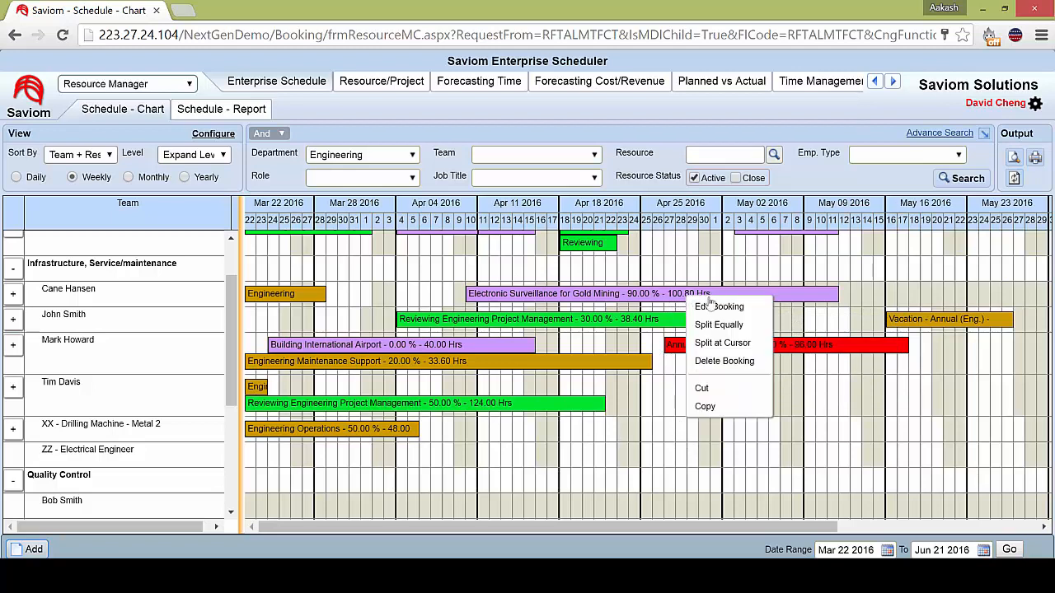
click(734, 346)
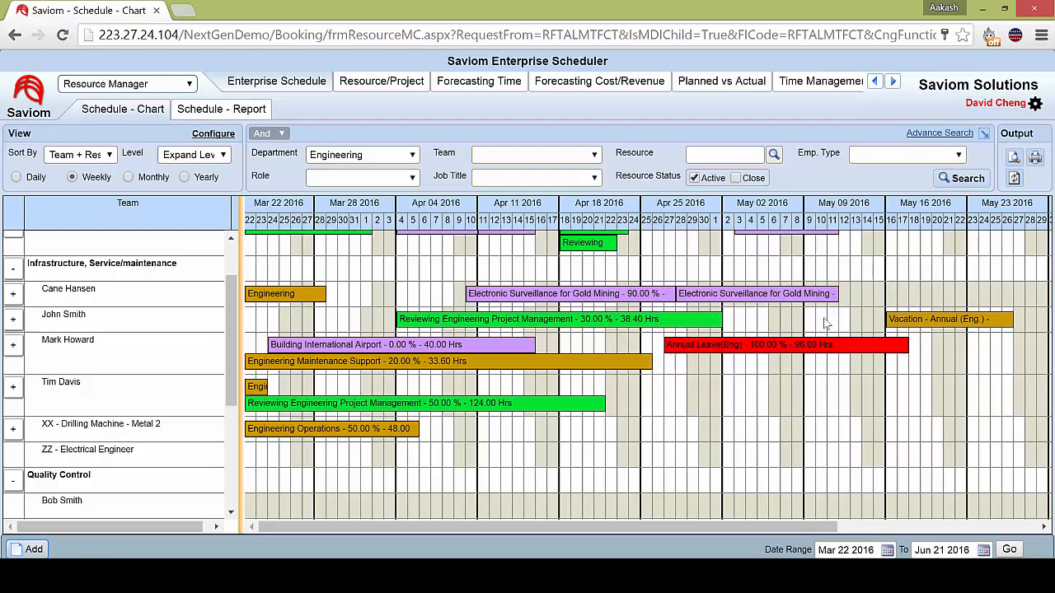
mouse_move(760, 295)
drag(751, 296, 748, 454)
mouse_move(807, 465)
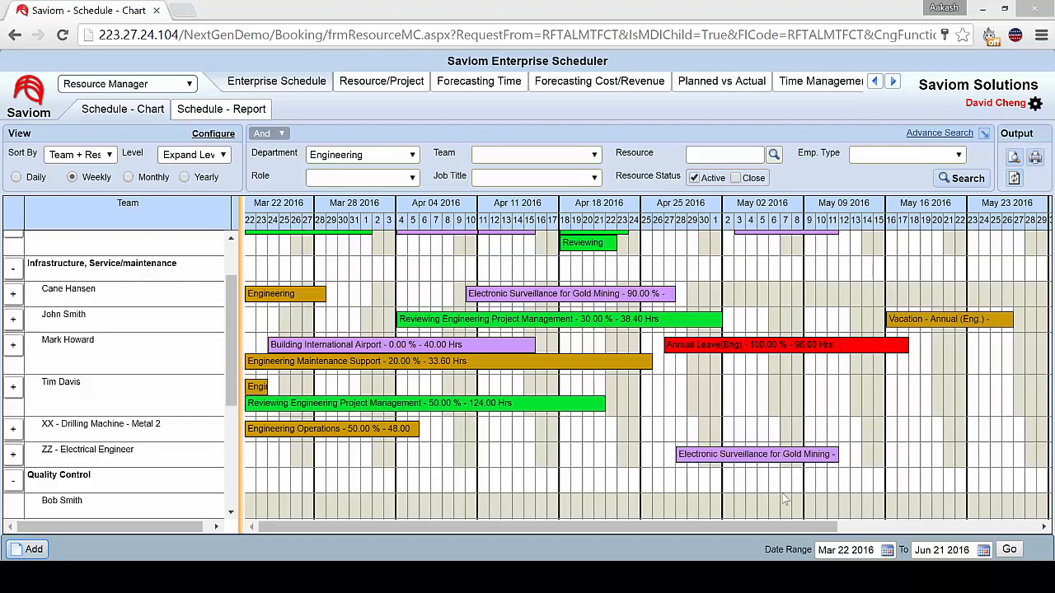
click(756, 460)
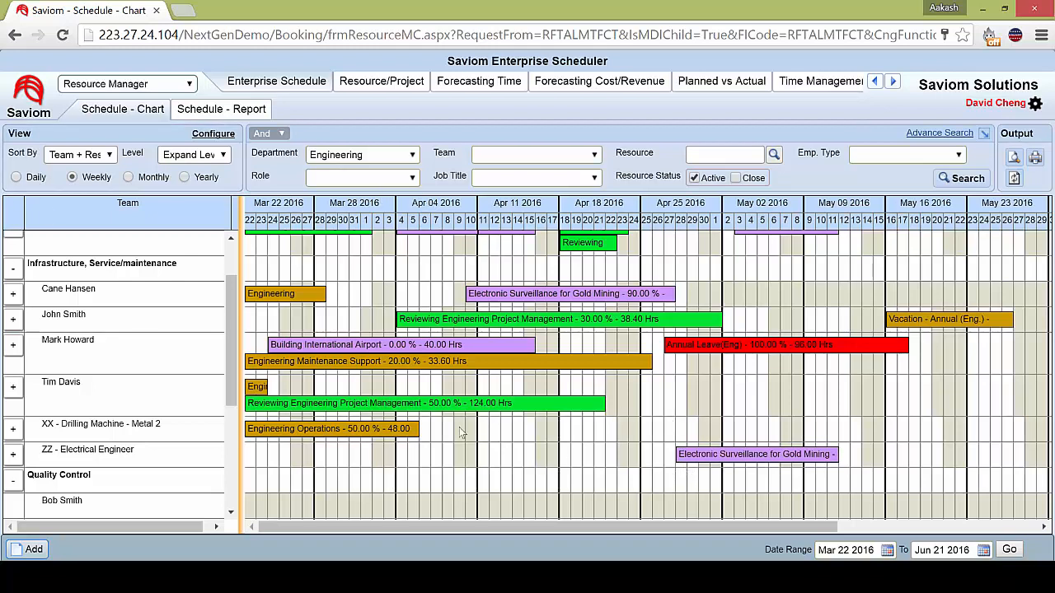
Book ZZ - Electrical Engineer on Streamlining Engineering Drafting Workflow from Apr 11 2016 to Apr 24 2016 at 300 percent effort and save.
drag(484, 460, 637, 454)
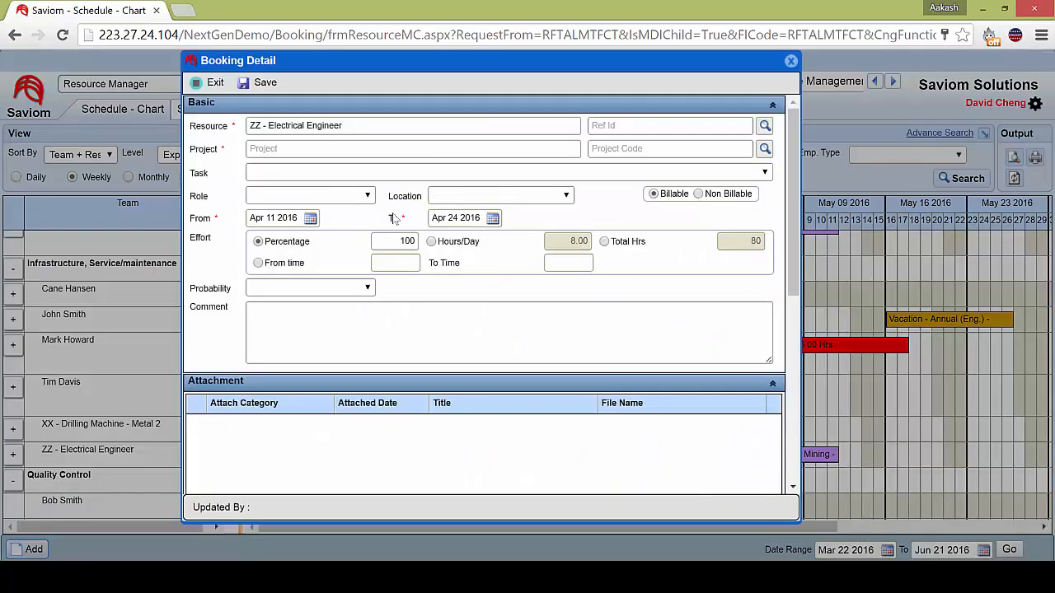
click(537, 149)
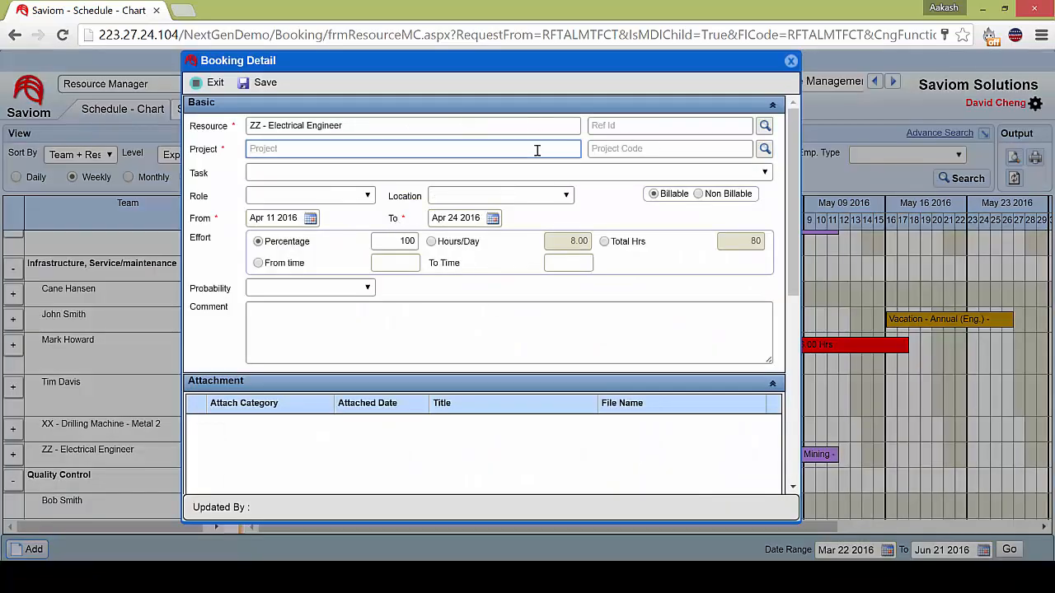
click(765, 148)
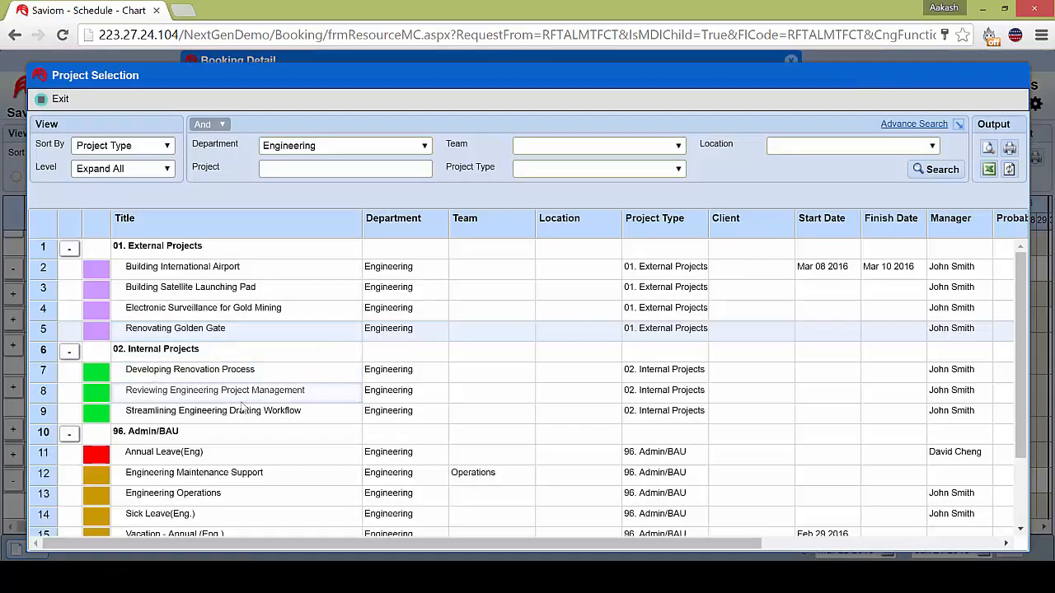
double_click(256, 420)
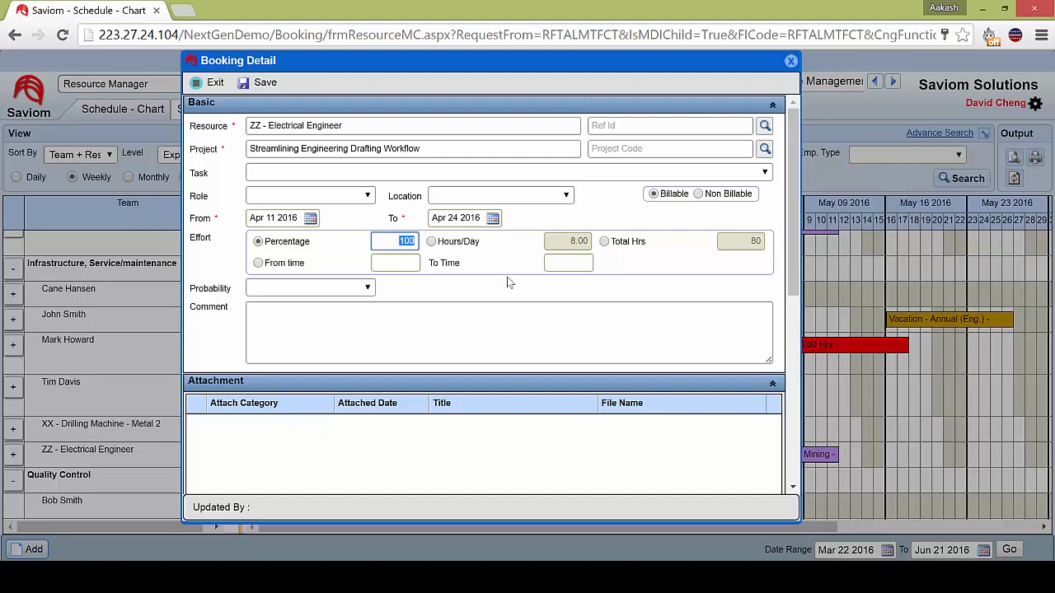
text(300)
click(266, 82)
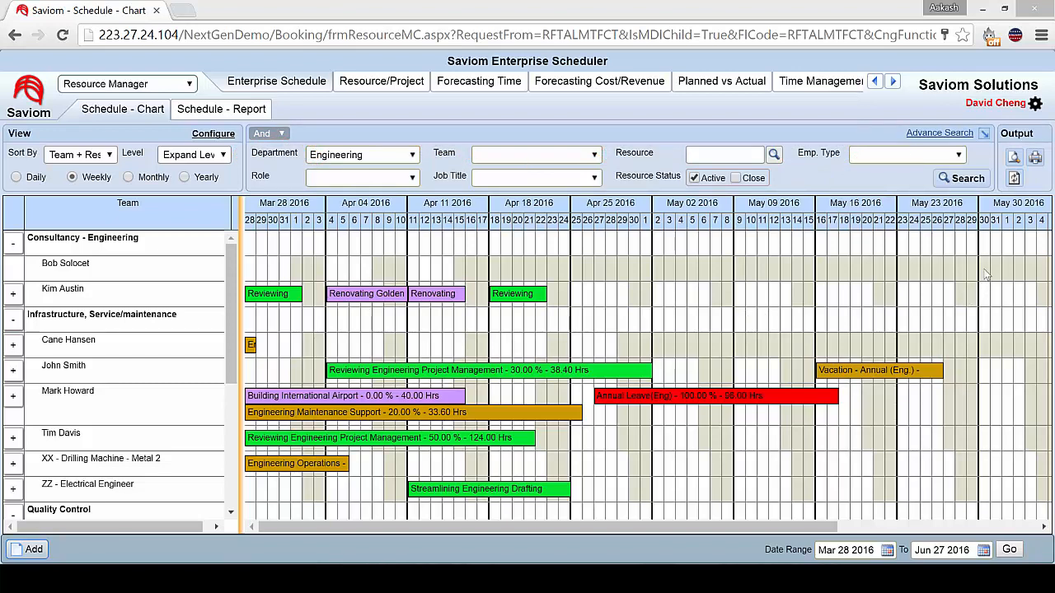
Expand the advanced search filters and set the Role filter to Civil Engineering.
click(984, 135)
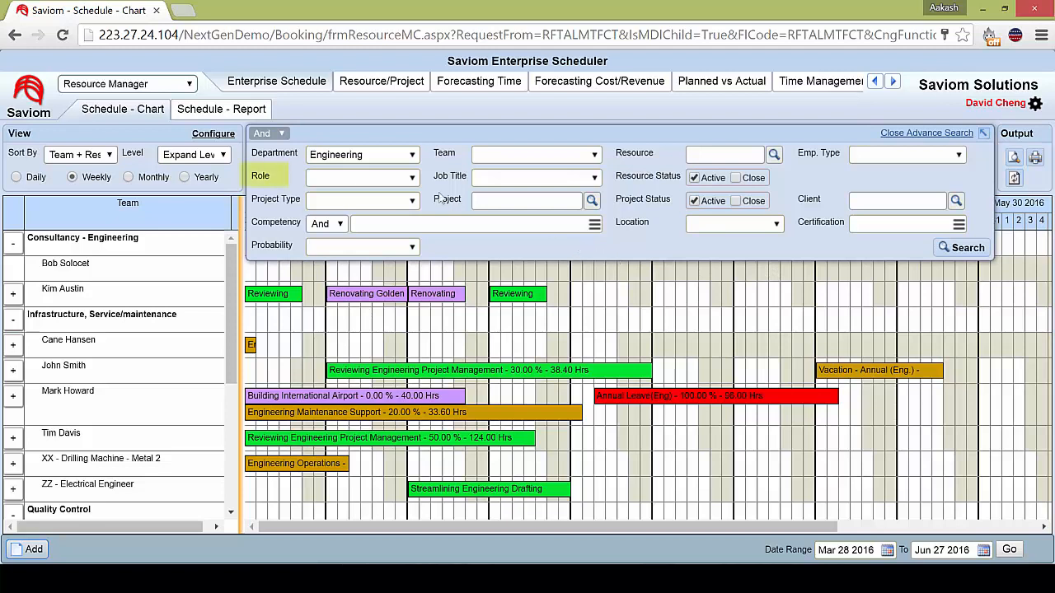
click(411, 179)
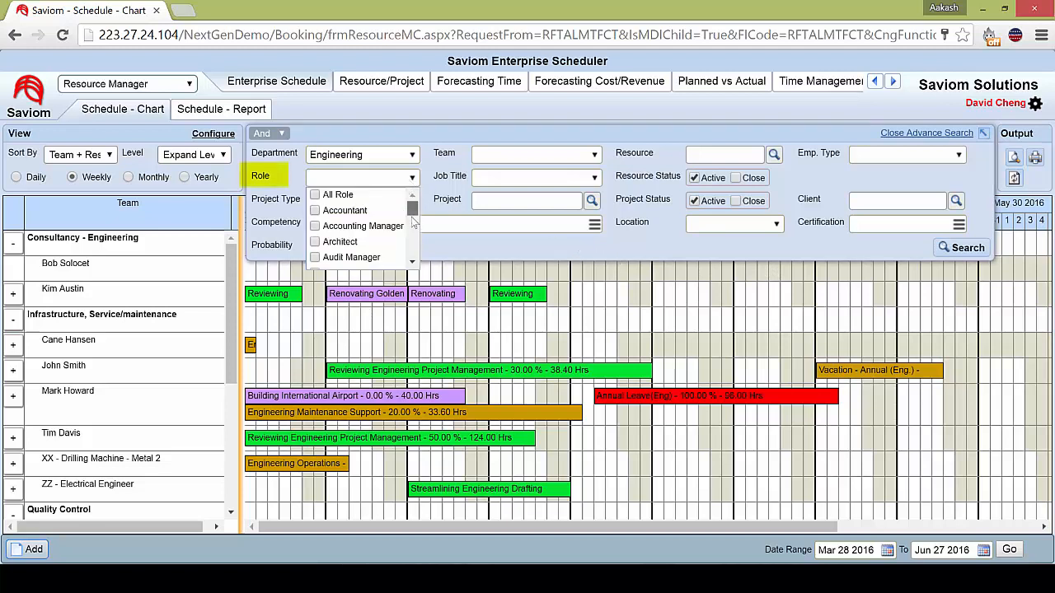
mouse_move(412, 213)
mouse_down()
mouse_move(415, 245)
mouse_move(414, 230)
mouse_up()
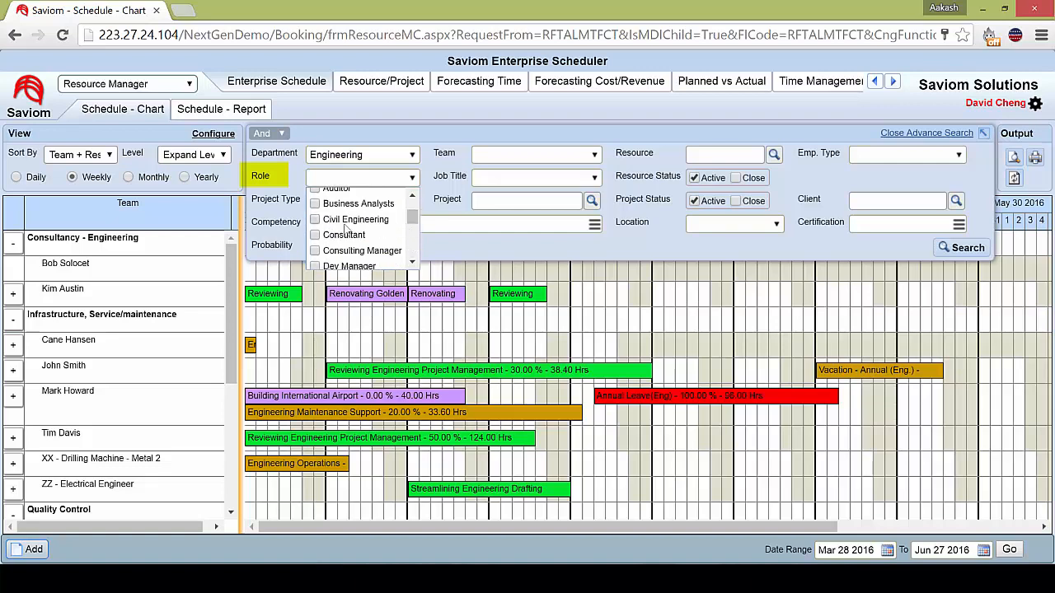
click(316, 221)
click(530, 305)
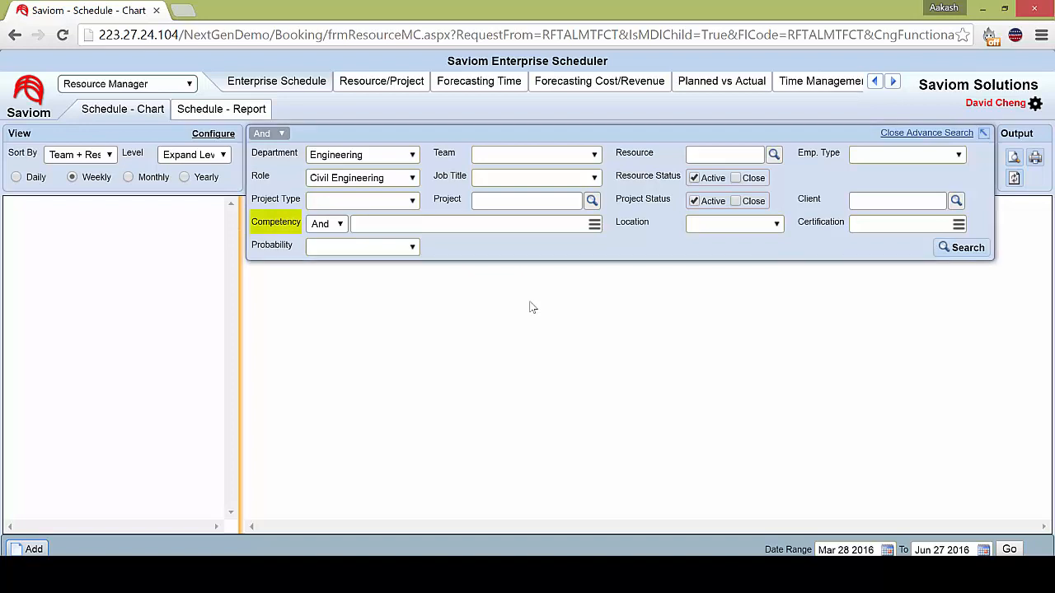
Set the capability type of the first Competency filter row to Management Skill.
key(Tab)
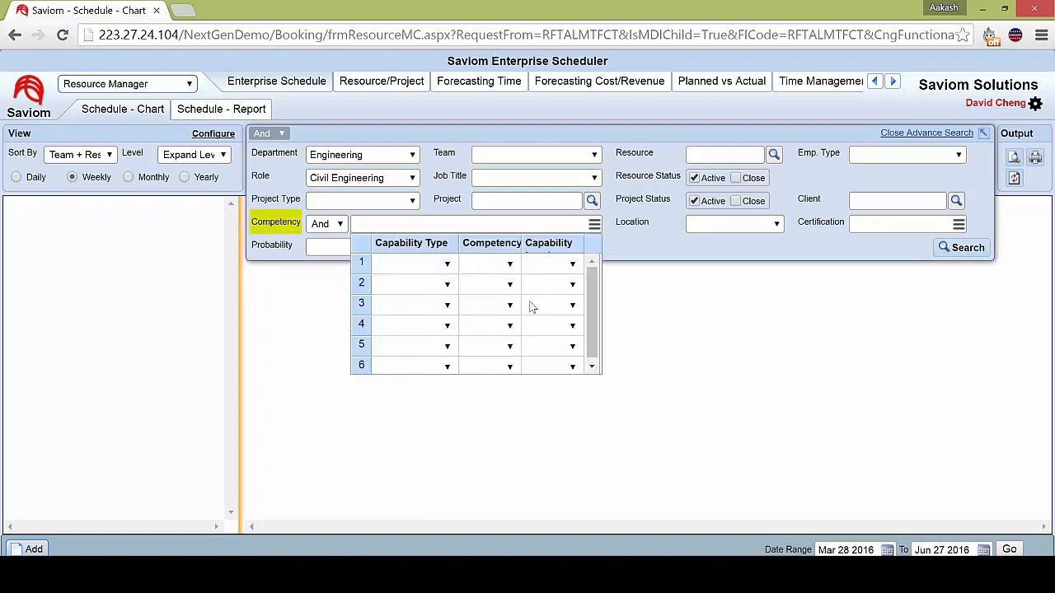
key(Tab)
key(alt+Down)
key(Down)
key(Down)
key(Down)
key(Down)
key(Down)
key(Down)
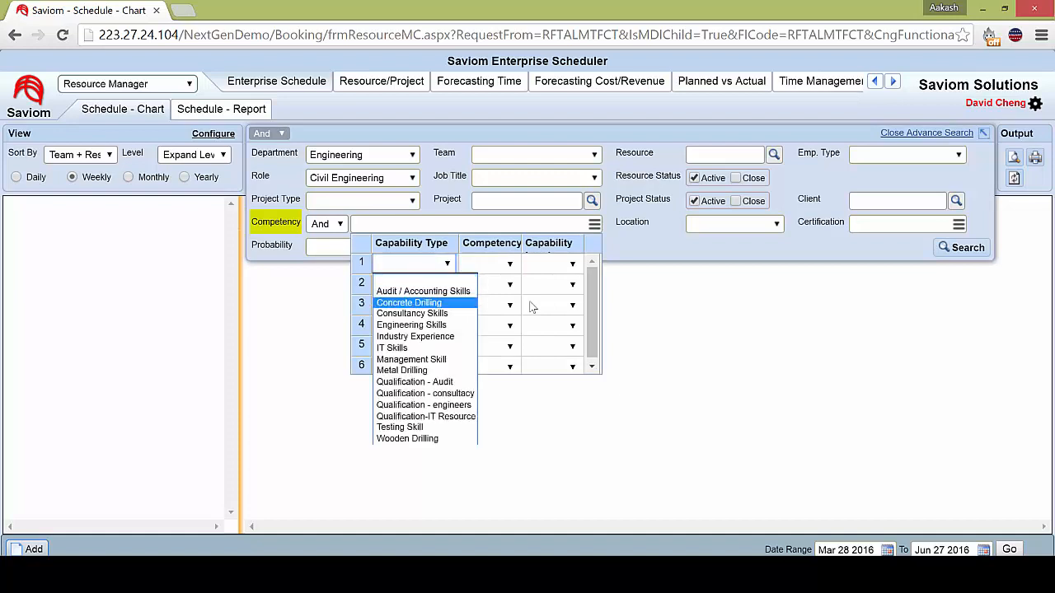
Set the first Competency row to Project Management at Intermediate level, and run the resource search.
key(Down)
key(Return)
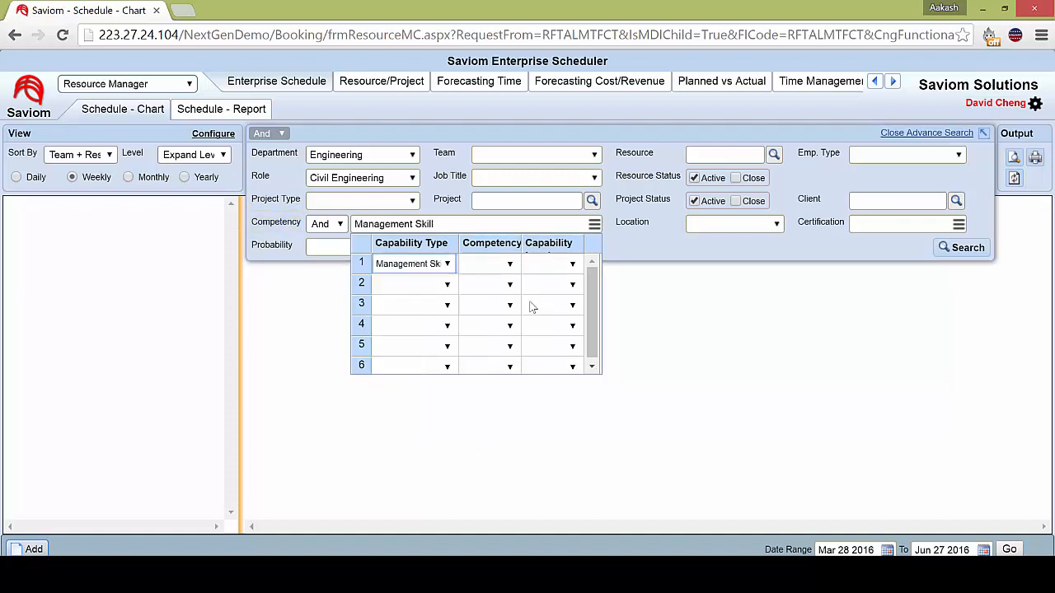
key(Tab)
key(alt+Down)
key(Down)
key(Return)
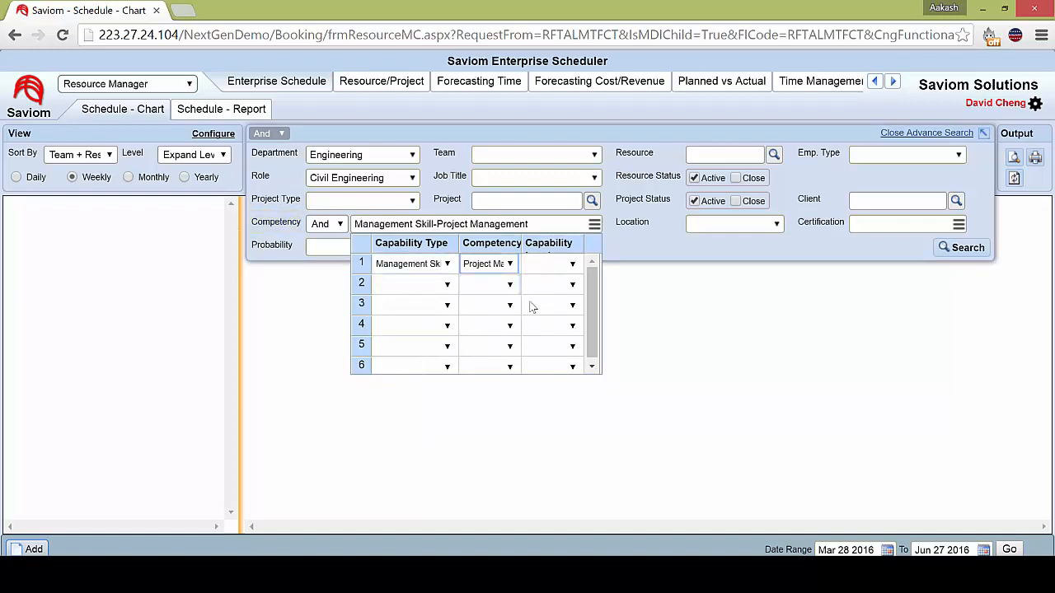
key(Tab)
key(alt+Down)
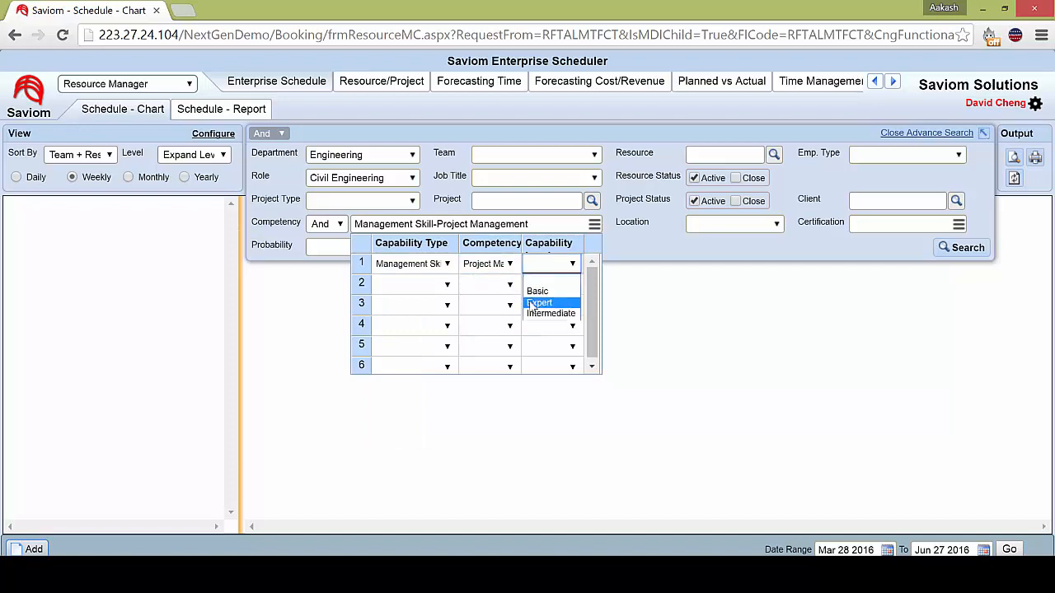
key(Down)
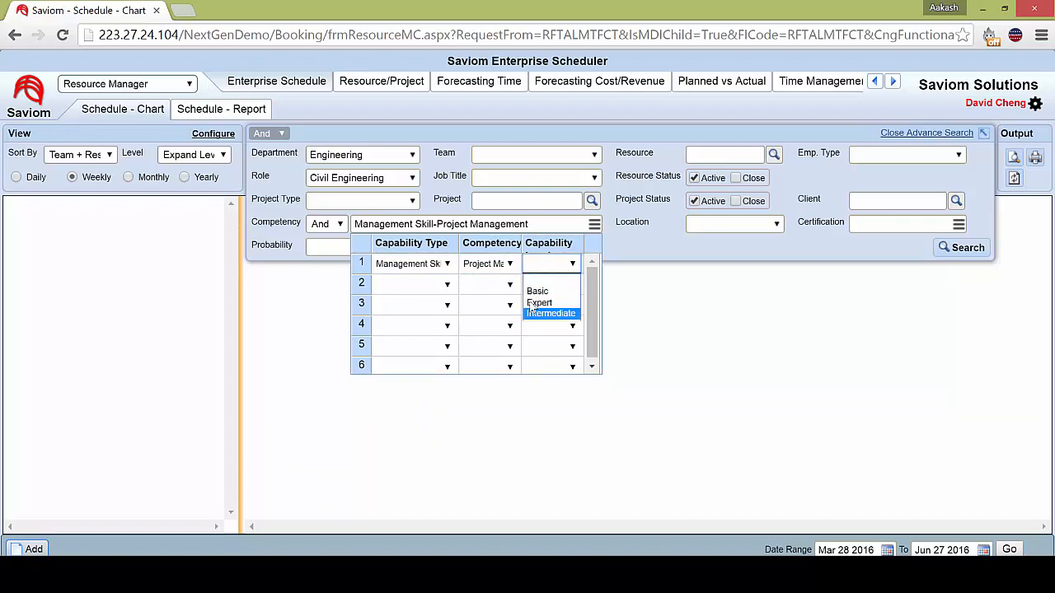
key(Return)
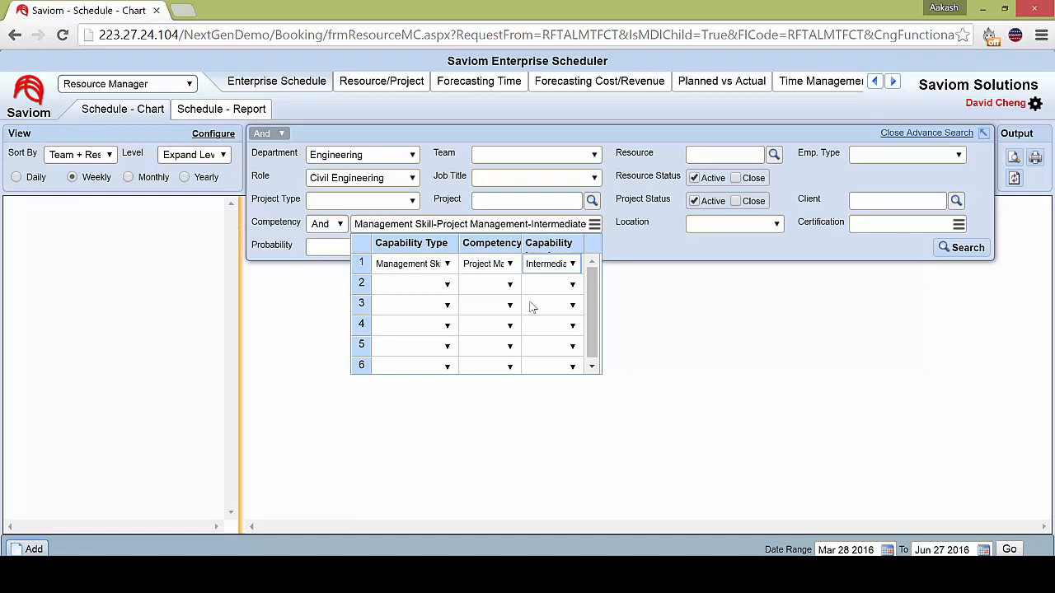
key(Escape)
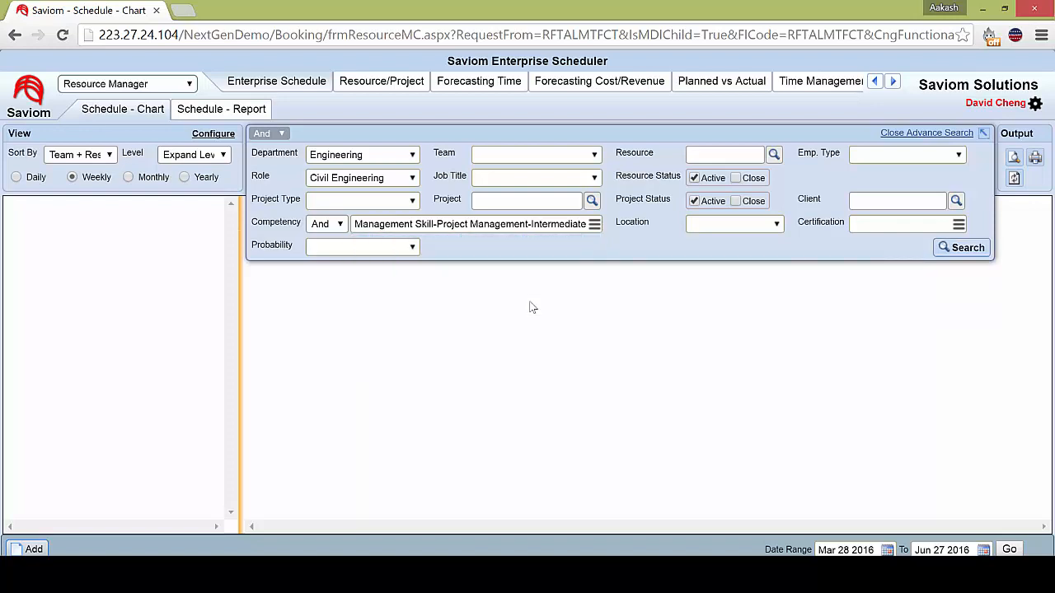
key(Return)
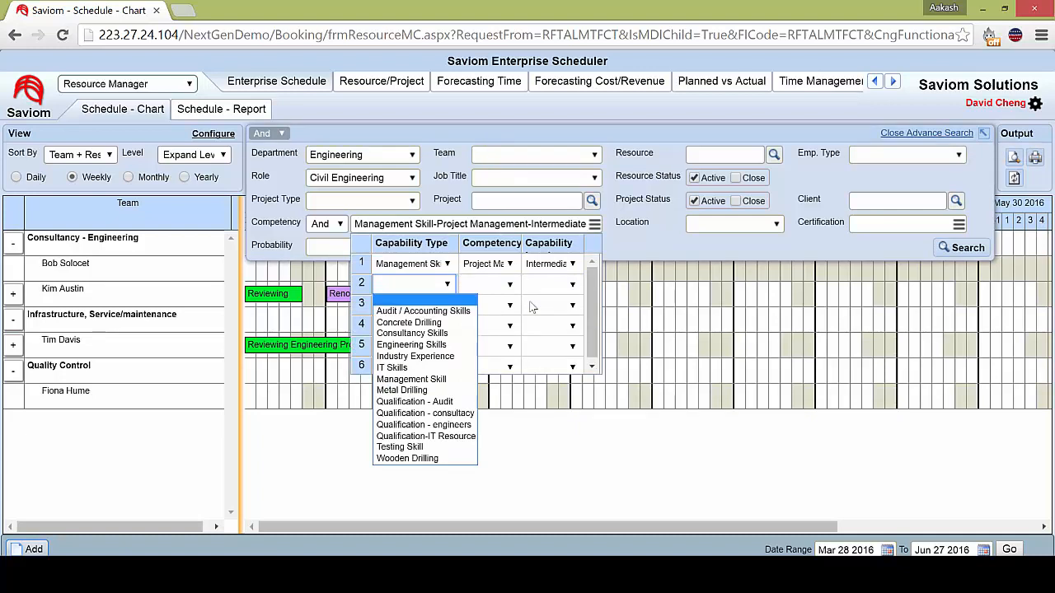
Add a second Competency row with capability type Qualification - engineers and competency BTEch Civil, and run the resource search.
key(Down)
key(Down)
key(Down)
key(Down)
key(Down)
key(Down)
key(Down)
key(Down)
key(Down)
key(Down)
key(Down)
key(Down)
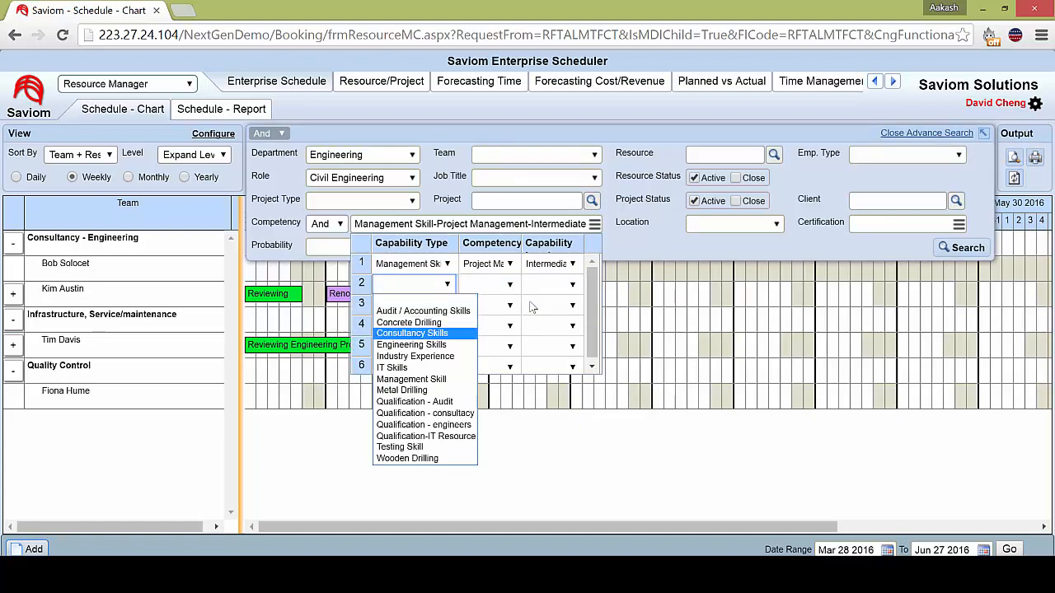
key(Up)
key(Return)
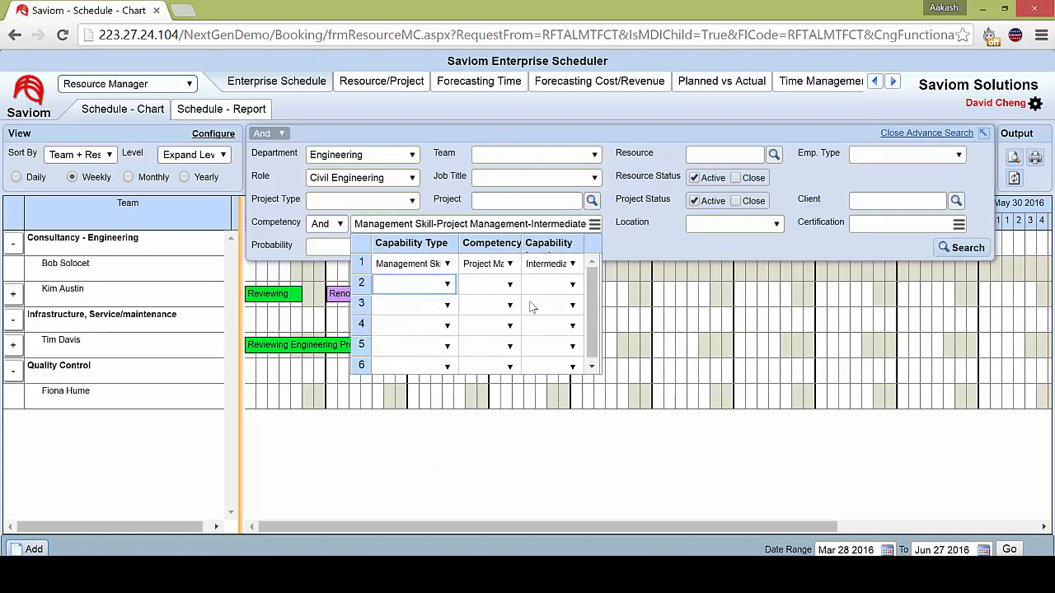
key(Tab)
key(Down)
key(Down)
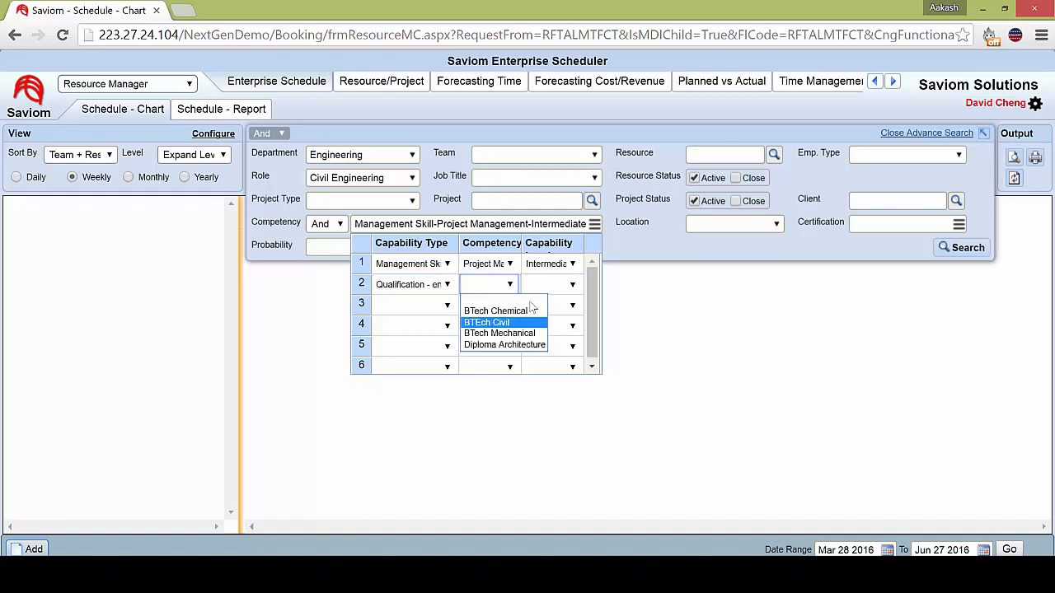
key(Return)
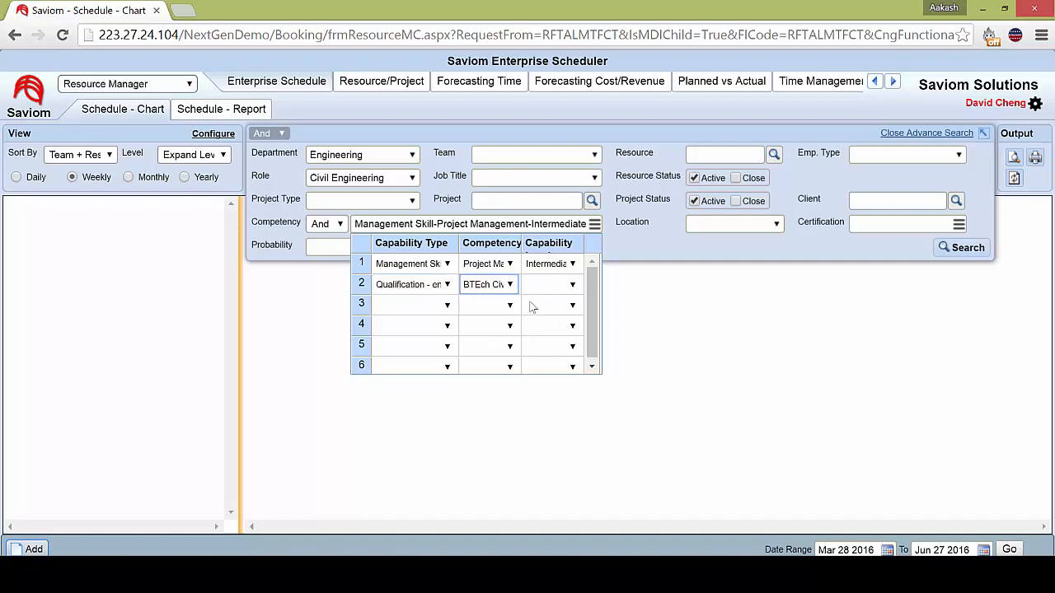
key(Escape)
key(Tab)
key(Return)
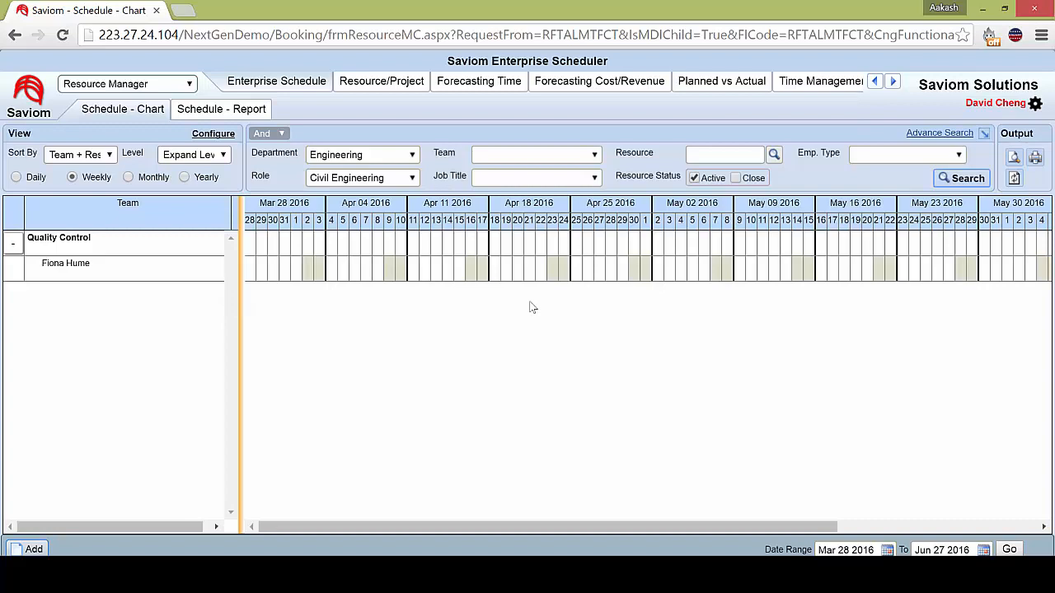
Expand the advanced search filters again and view the options of the Location filter.
click(941, 133)
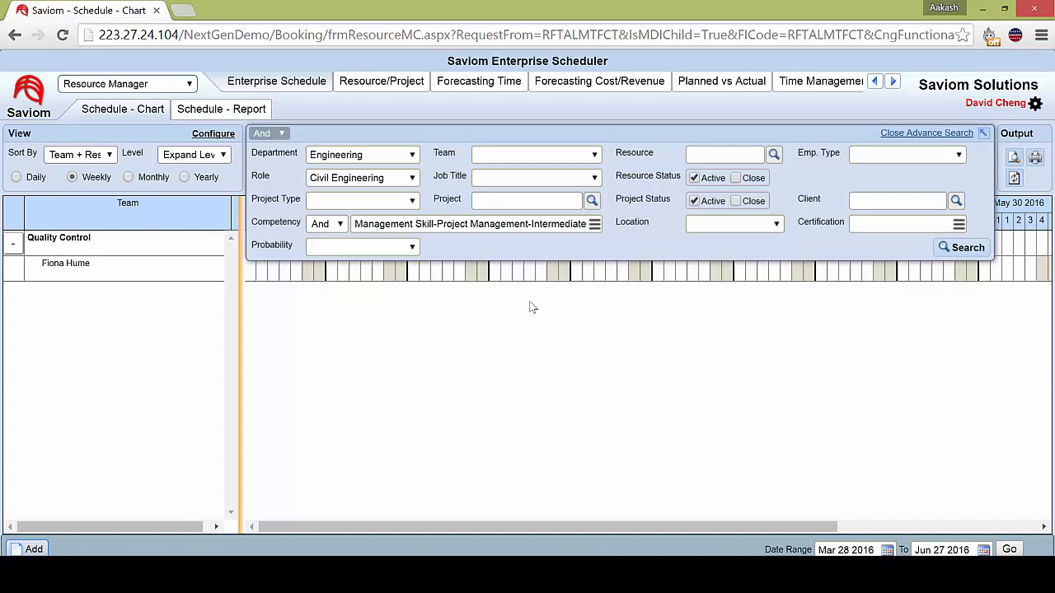
click(776, 225)
mouse_move(776, 255)
mouse_down()
mouse_move(777, 289)
mouse_move(777, 255)
mouse_up()
click(776, 225)
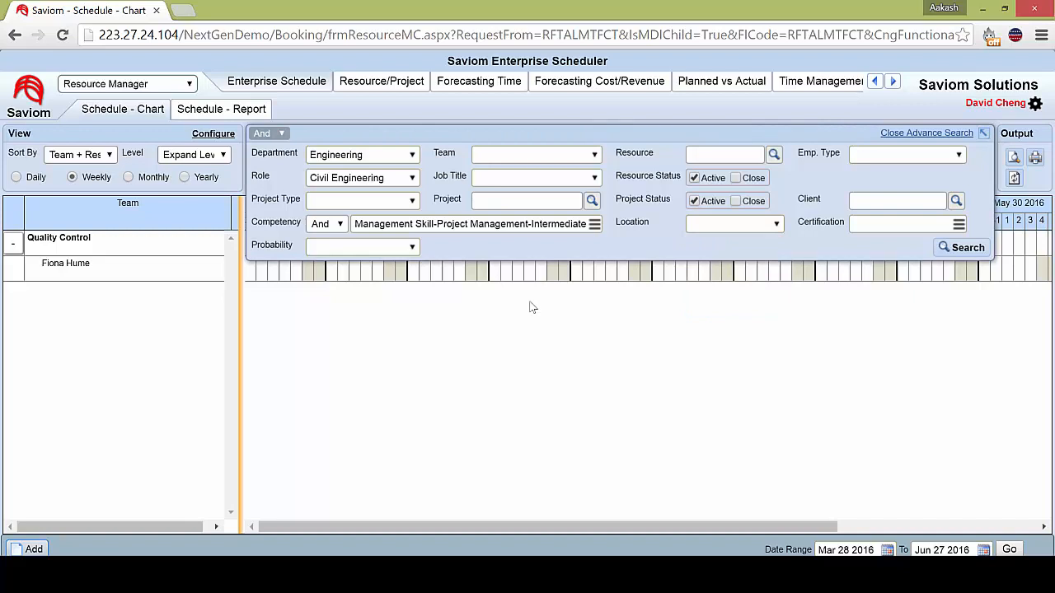